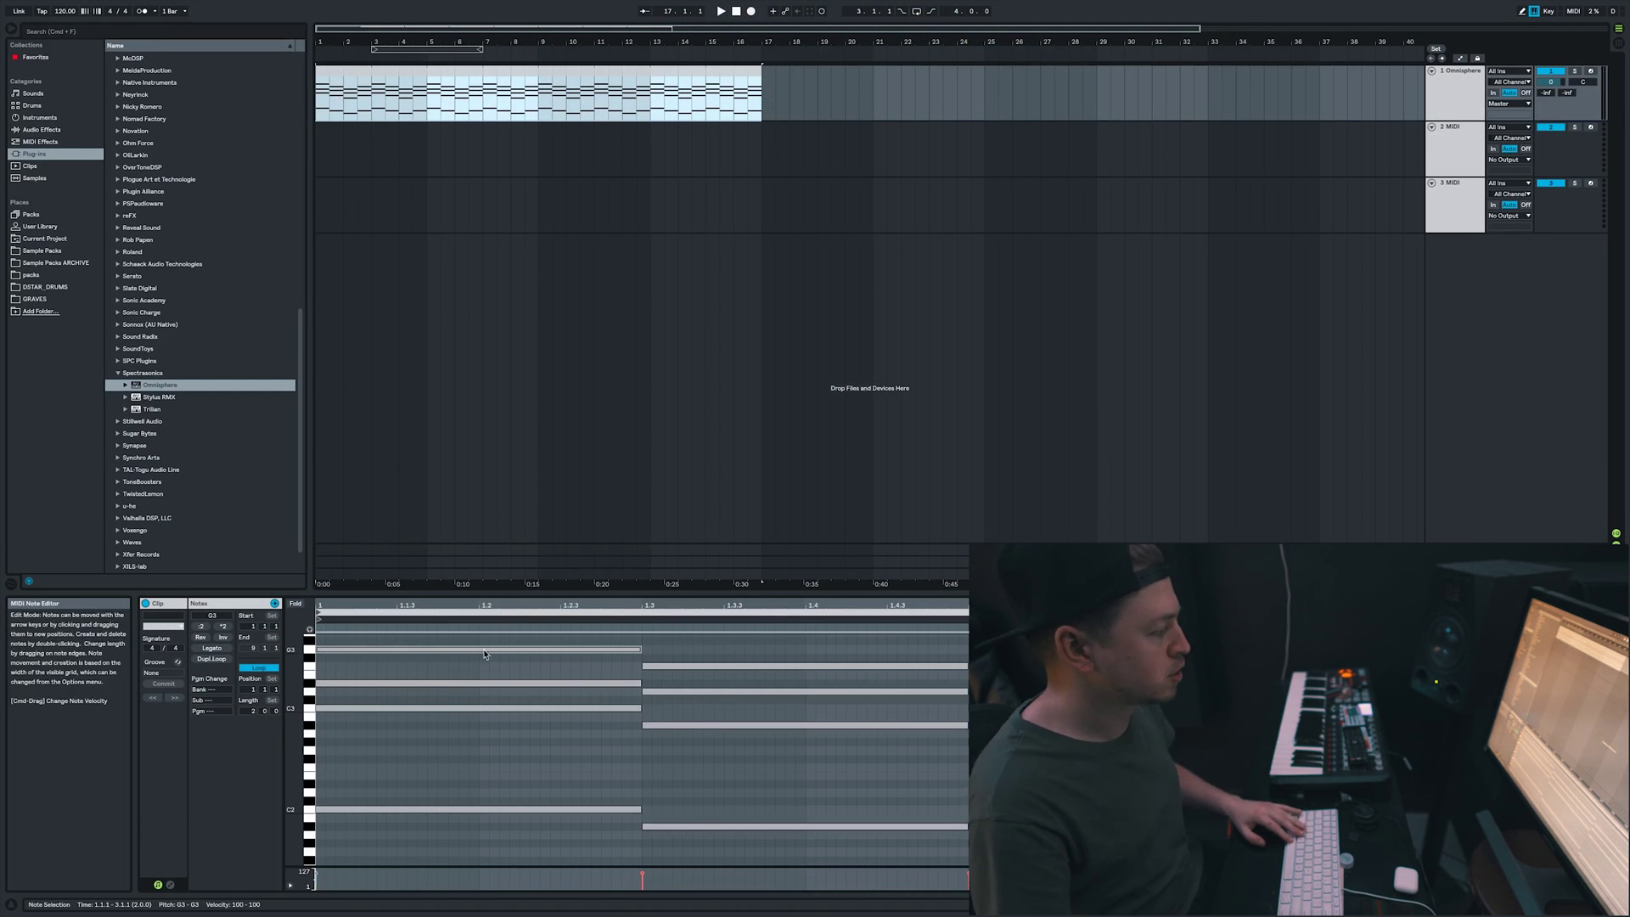
# Play the set, then select all notes in the Omnisphere MIDI clip and reverse them
pyautogui.press('space')
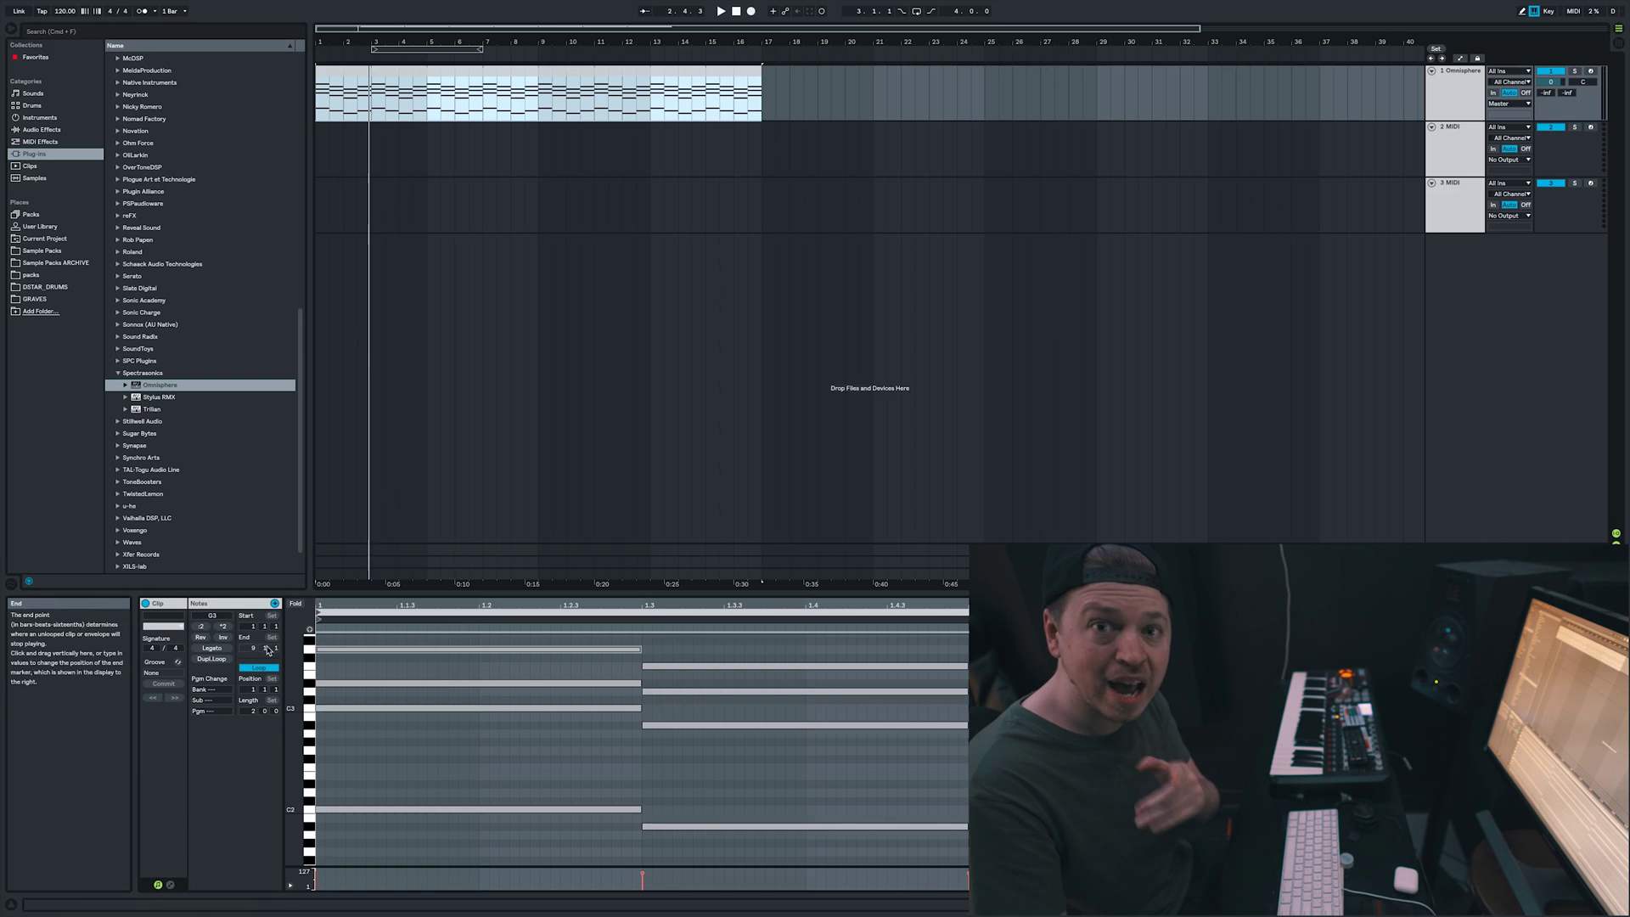
pyautogui.press('super+a')
pyautogui.click(204, 639)
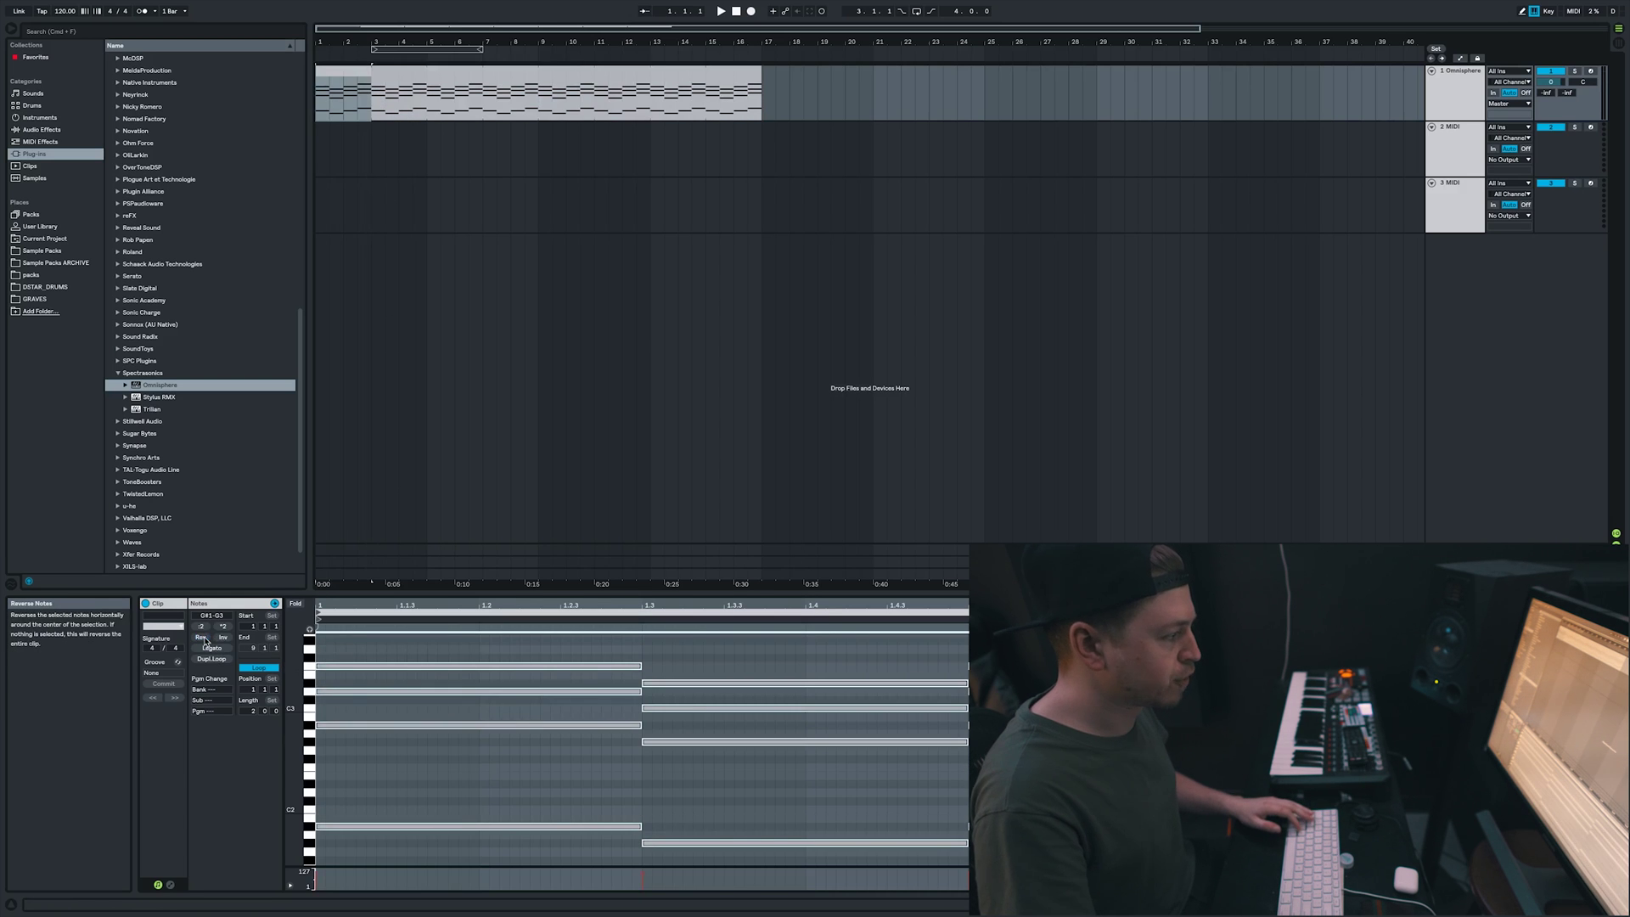
# Freeze the Omnisphere track, reverse its frozen audio clip, then solo track 2 and play it
pyautogui.rightClick(1464, 98)
pyautogui.click(1491, 171)
pyautogui.click(319, 154)
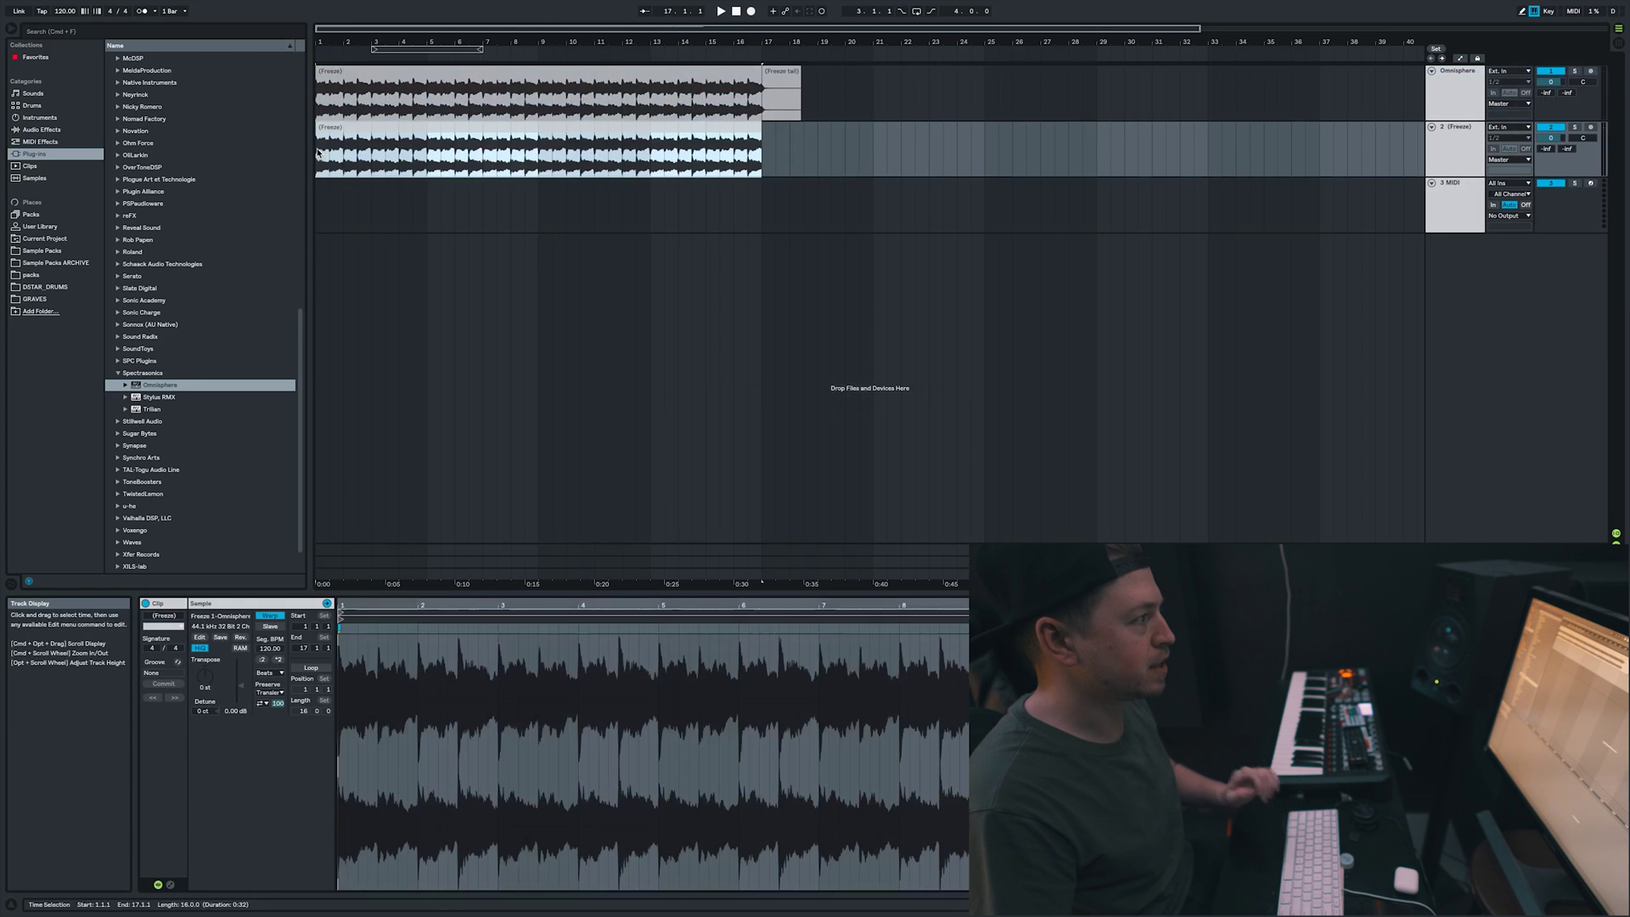
pyautogui.click(241, 638)
pyautogui.click(1575, 127)
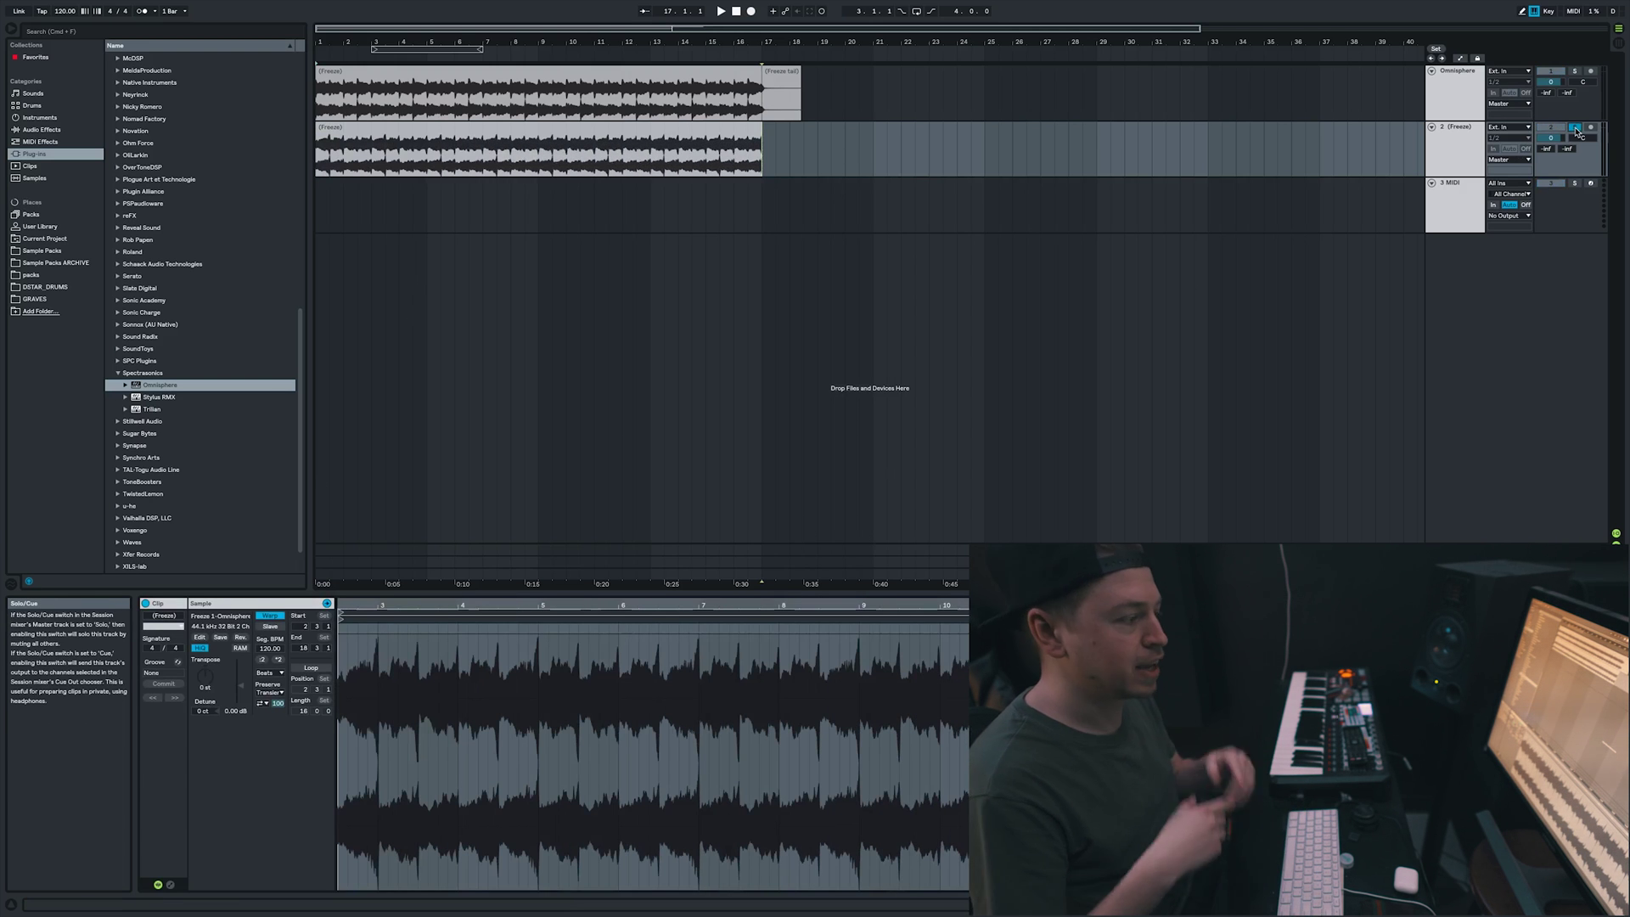
pyautogui.press('space')
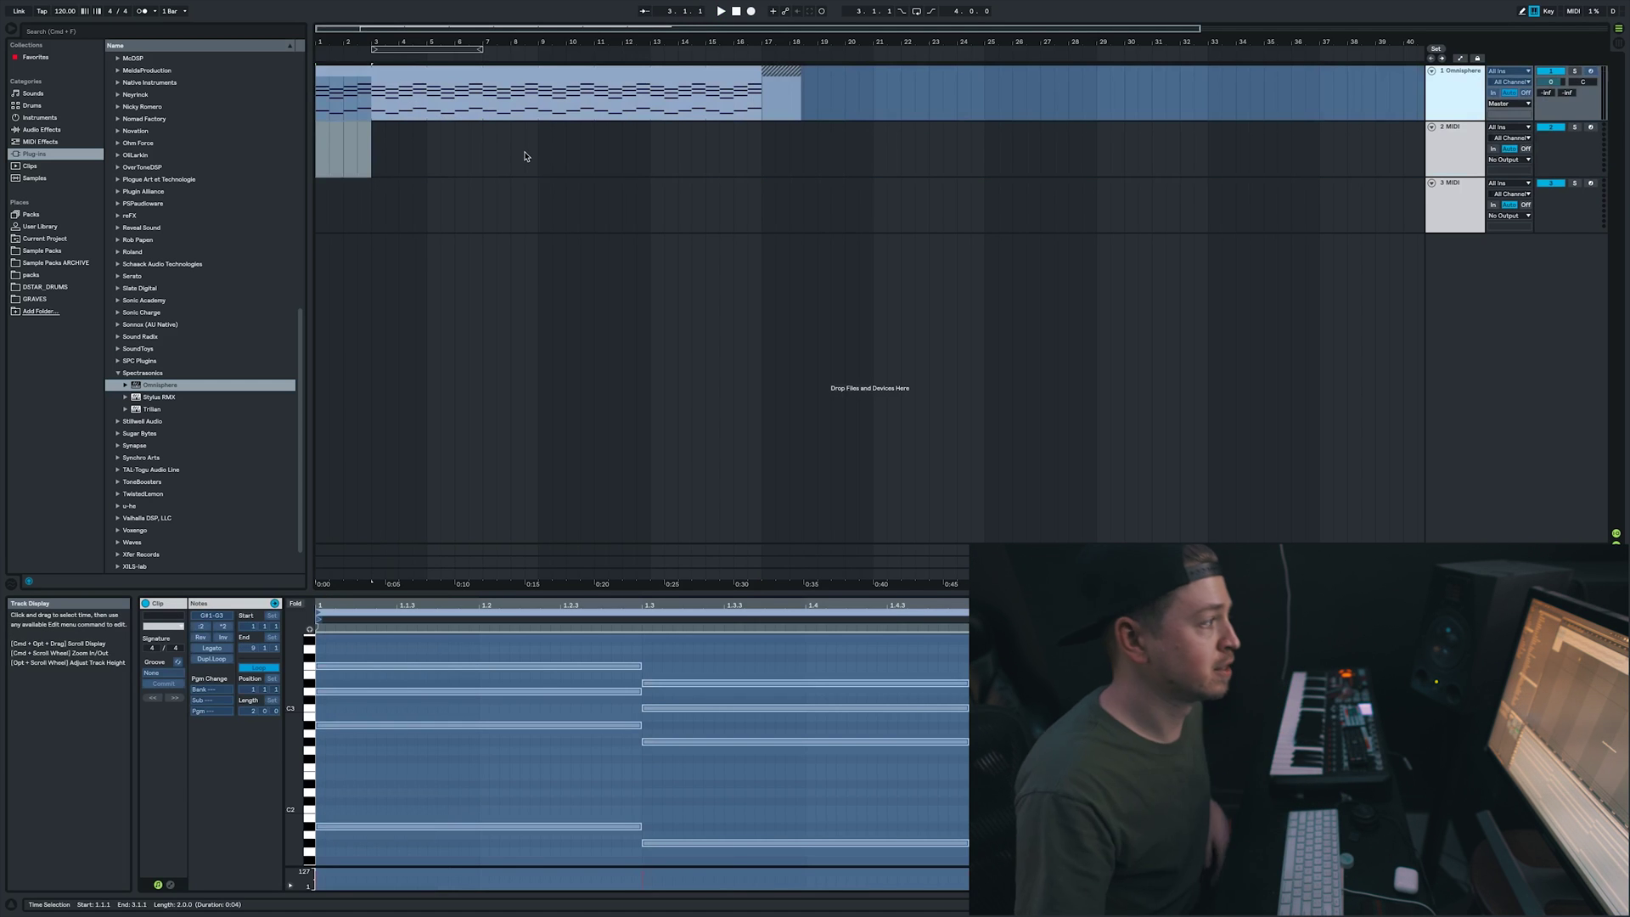
# Select bars 2–3 of the Omnisphere clip and freeze them into a new audio track below
pyautogui.click(432, 132)
pyautogui.click(374, 105)
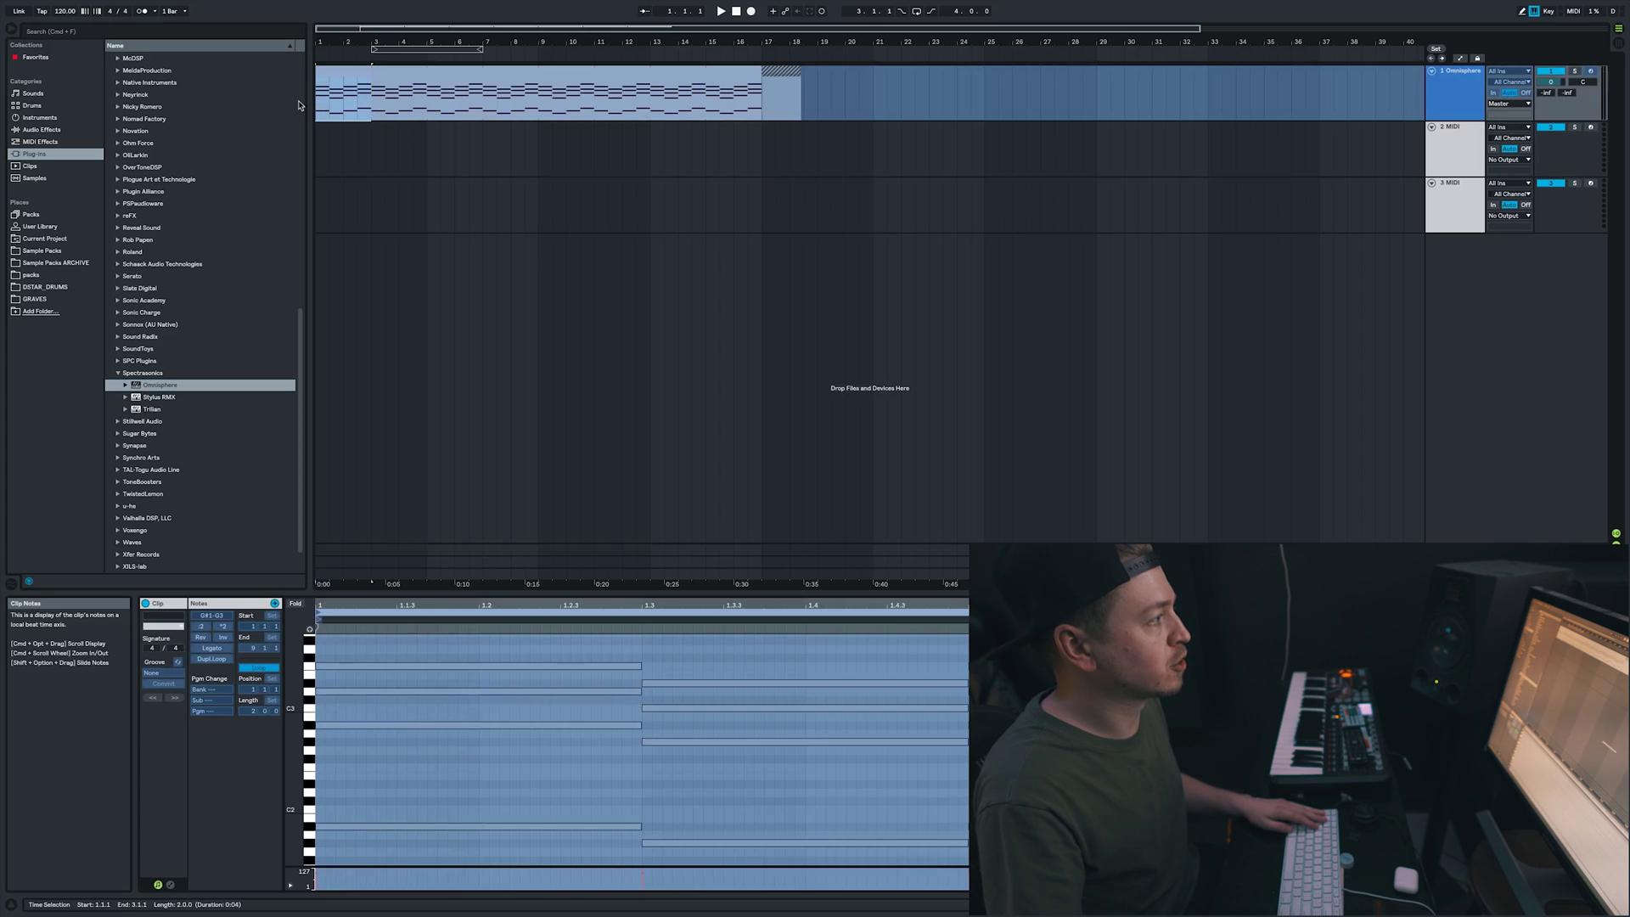
pyautogui.keyDown('shift'); pyautogui.click(344, 105); pyautogui.keyUp('shift')
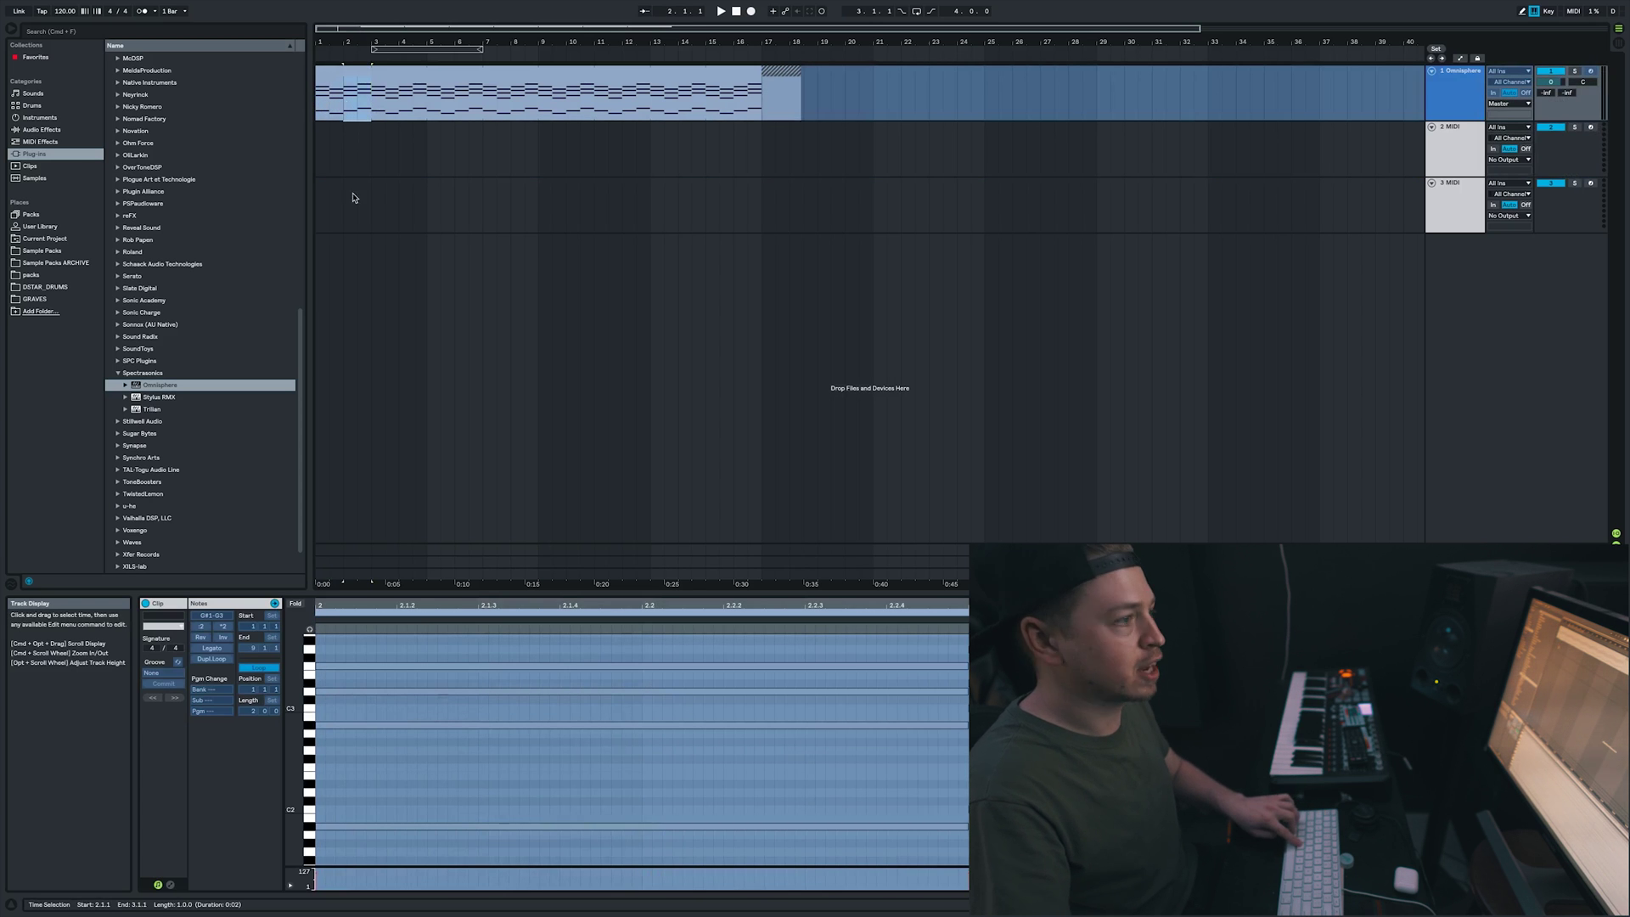
pyautogui.click(1454, 101)
pyautogui.press('super+t')
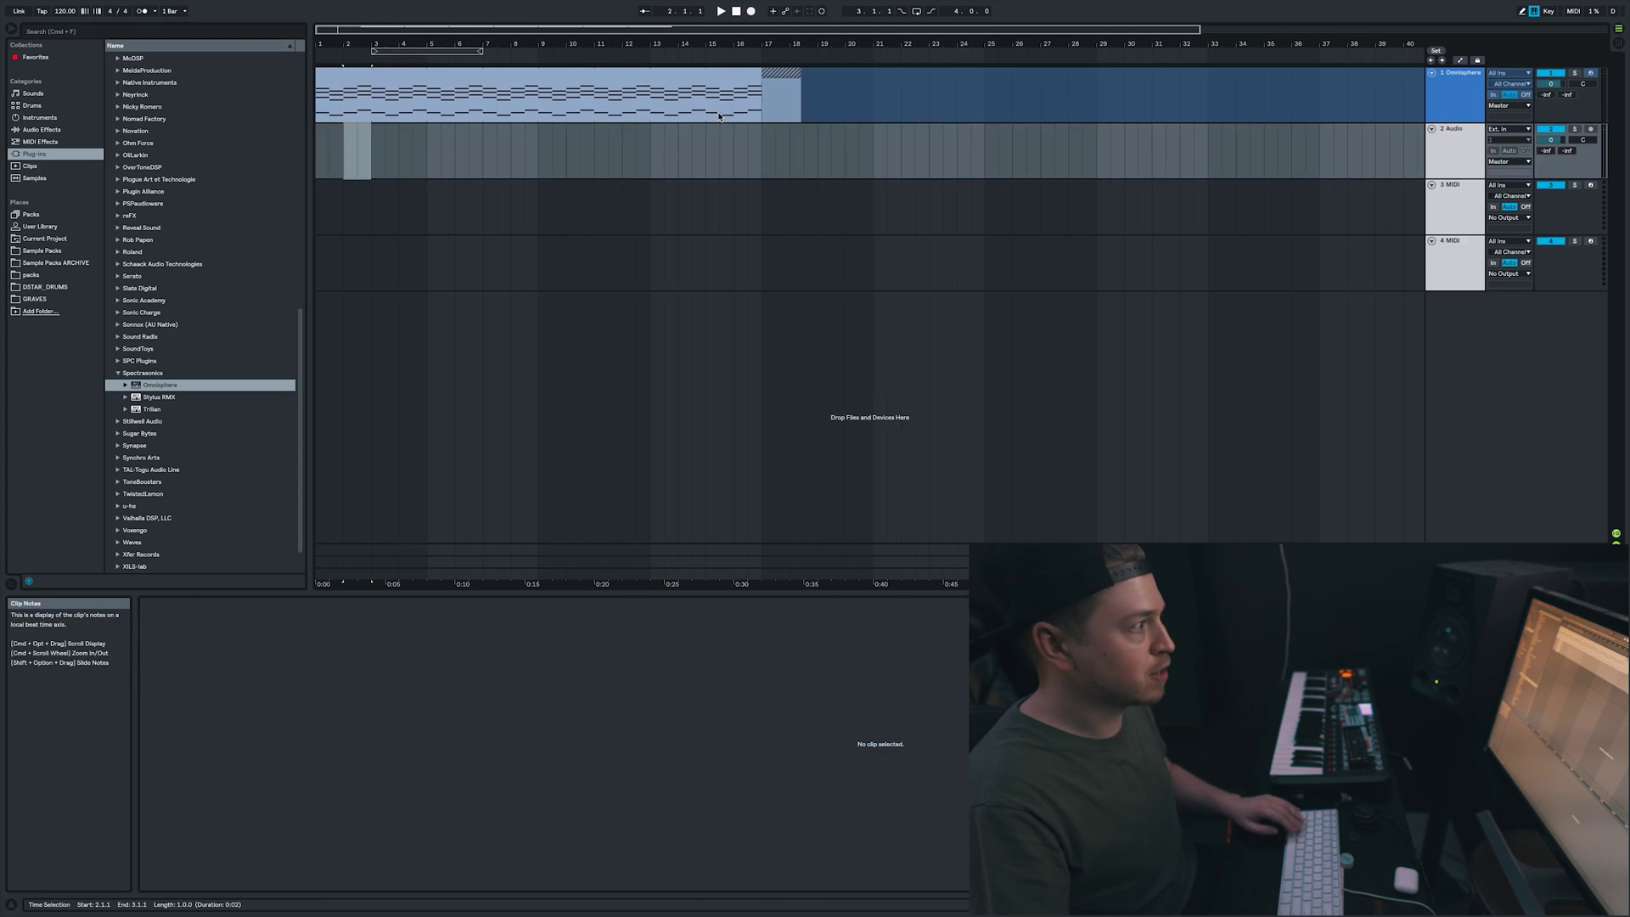
pyautogui.press('super+v')
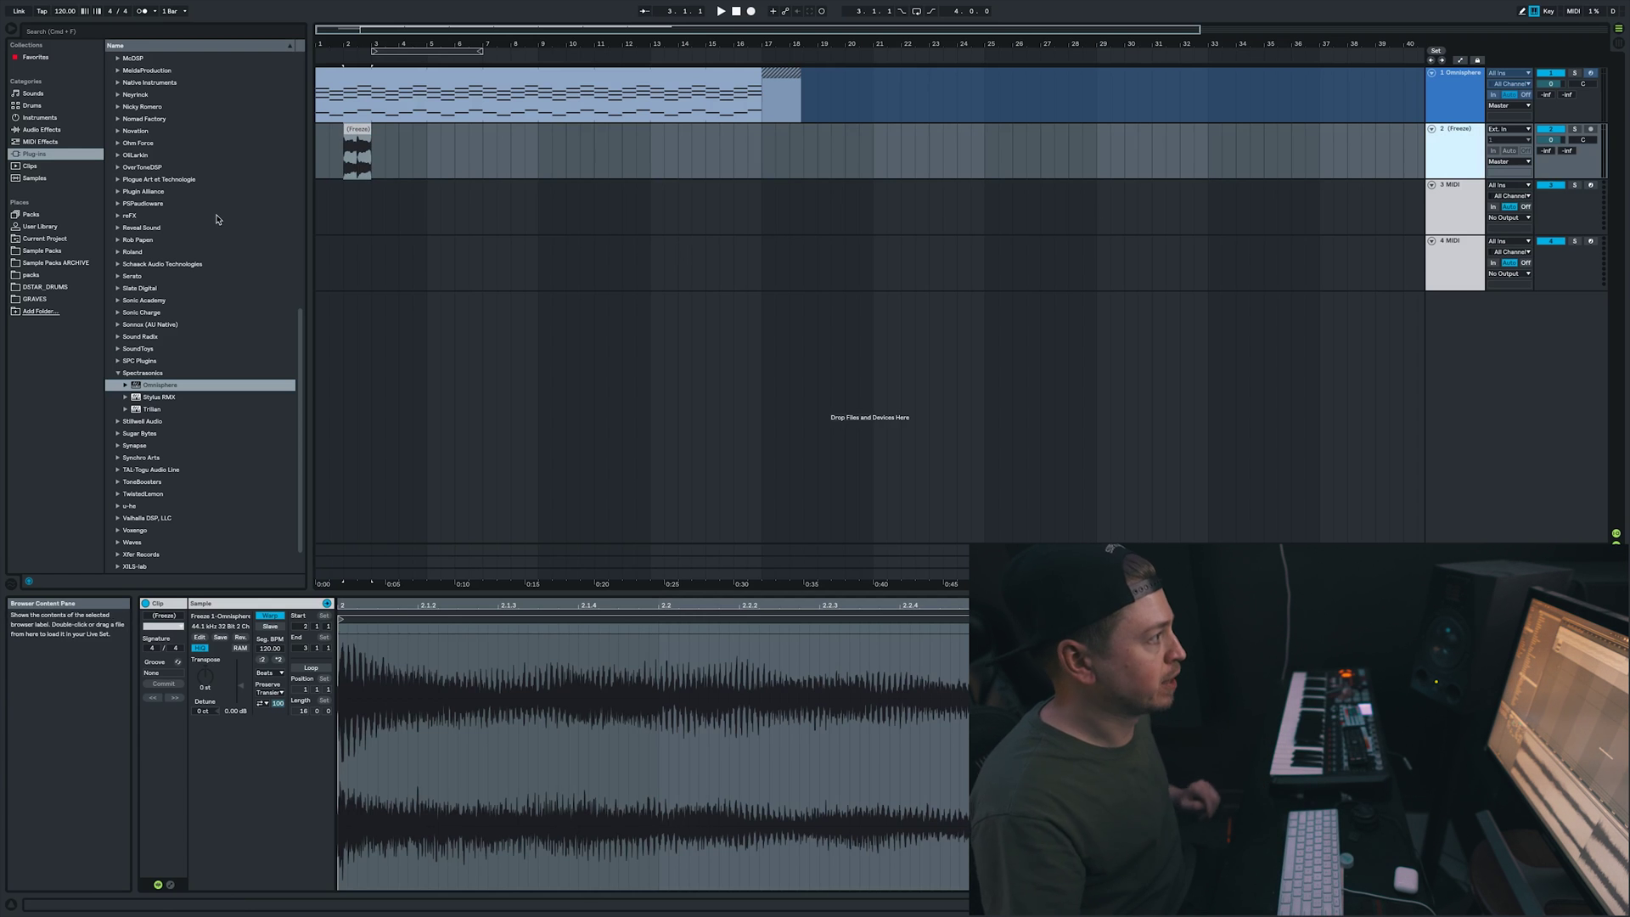
# Add EQ Eight and Glue Compressor from Audio Effects to the device chain
pyautogui.click(56, 130)
pyautogui.click(169, 156)
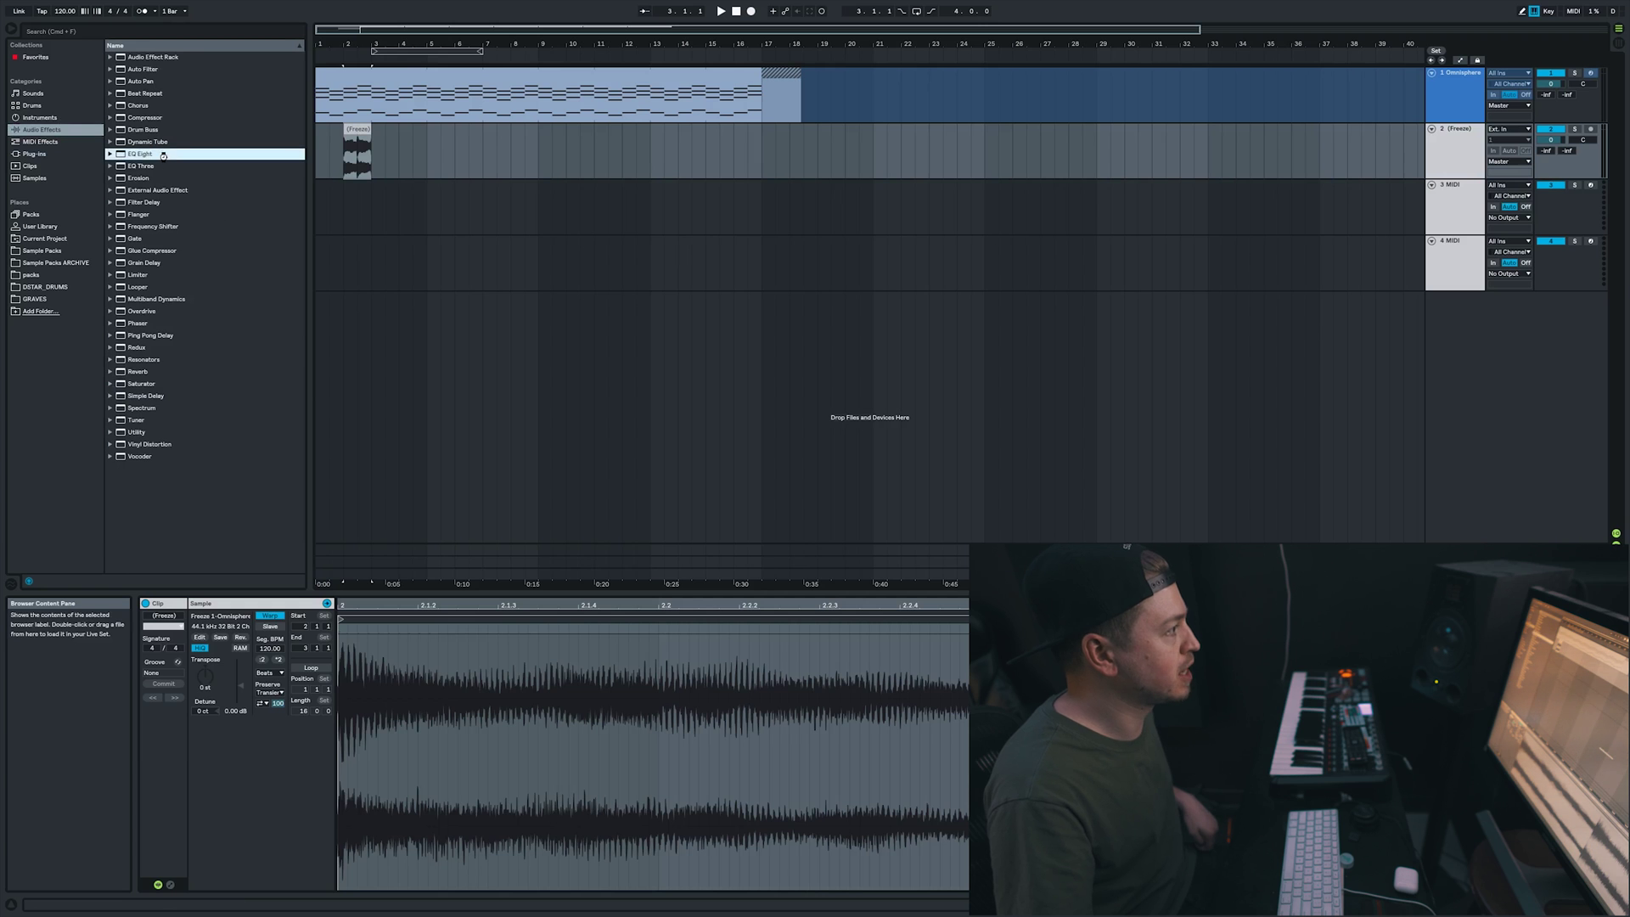
pyautogui.click(170, 251)
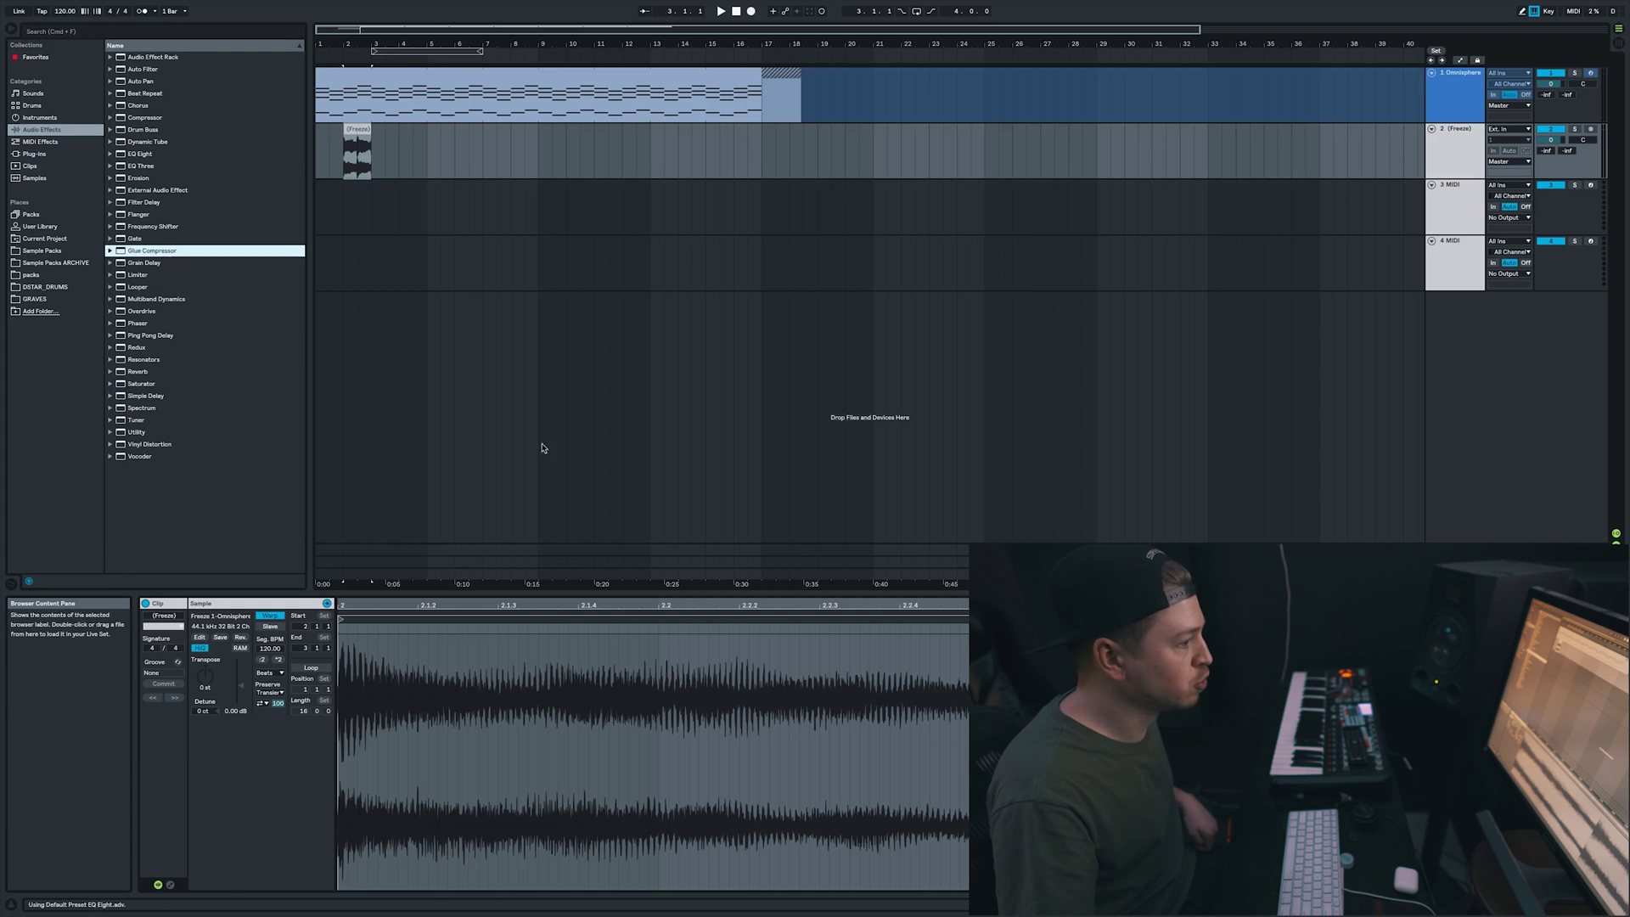
pyautogui.click(171, 885)
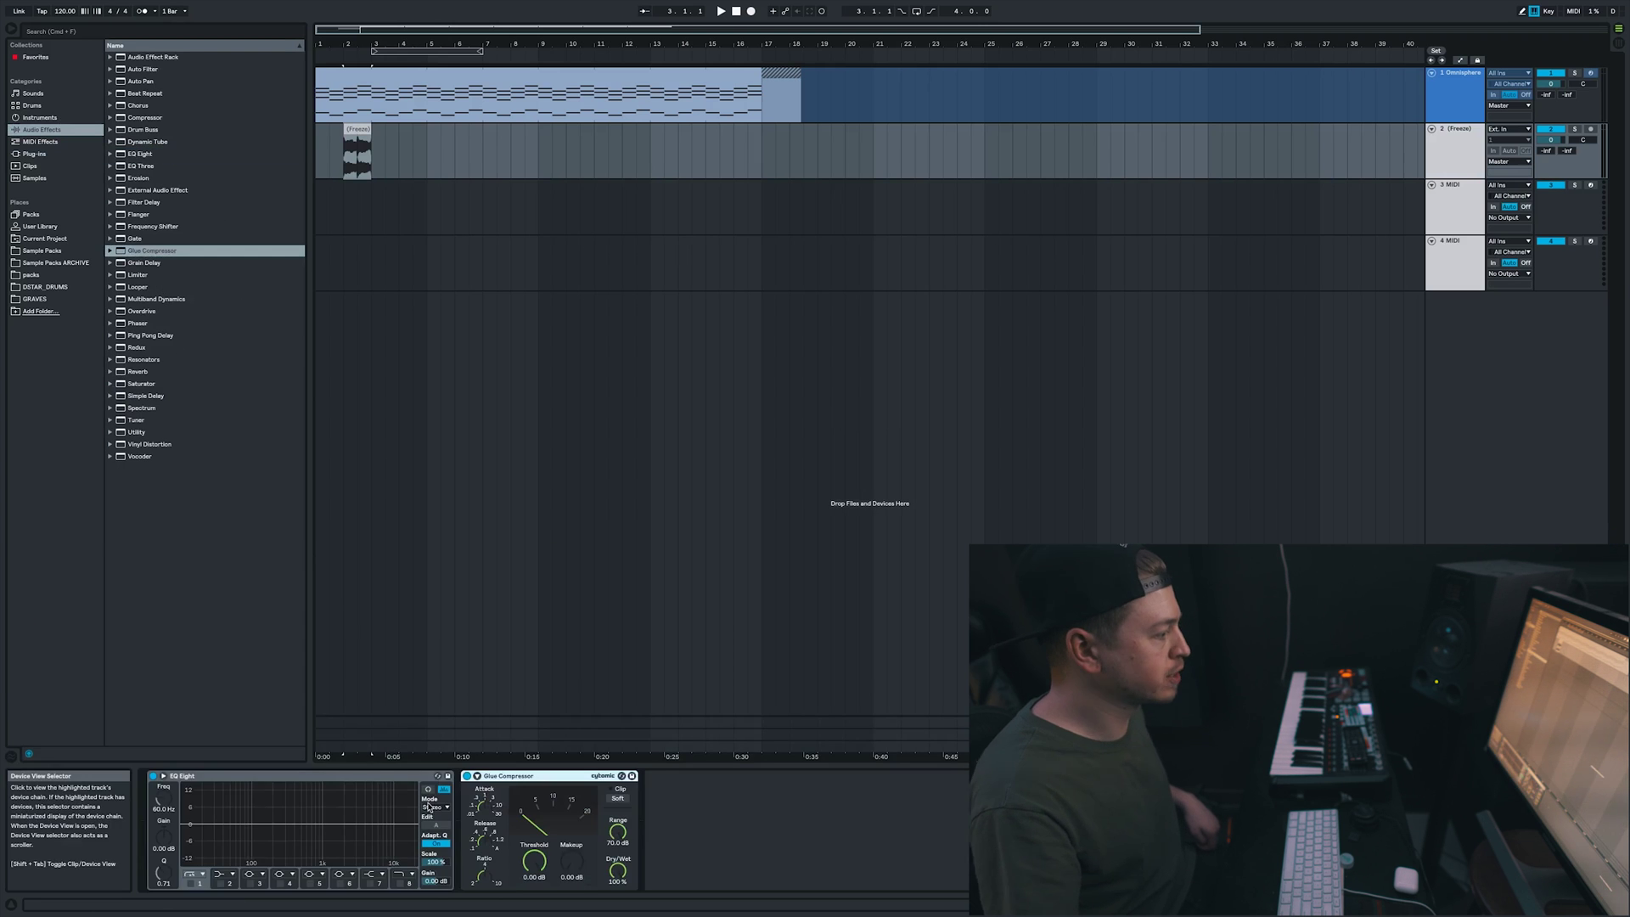
pyautogui.rightClick(374, 777)
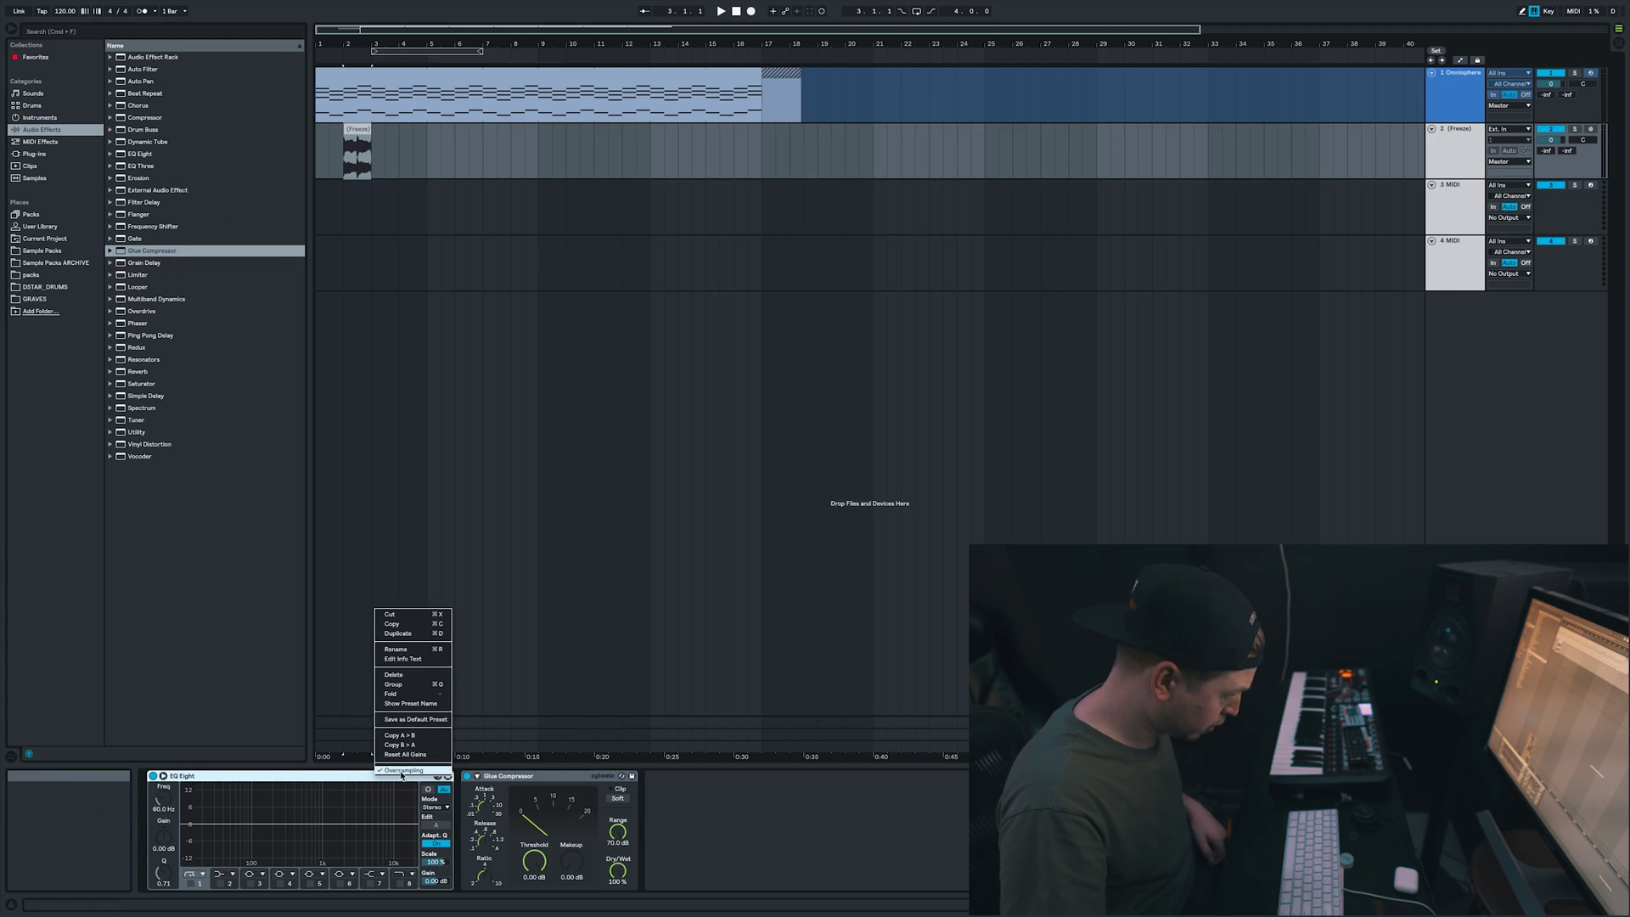
pyautogui.rightClick(499, 778)
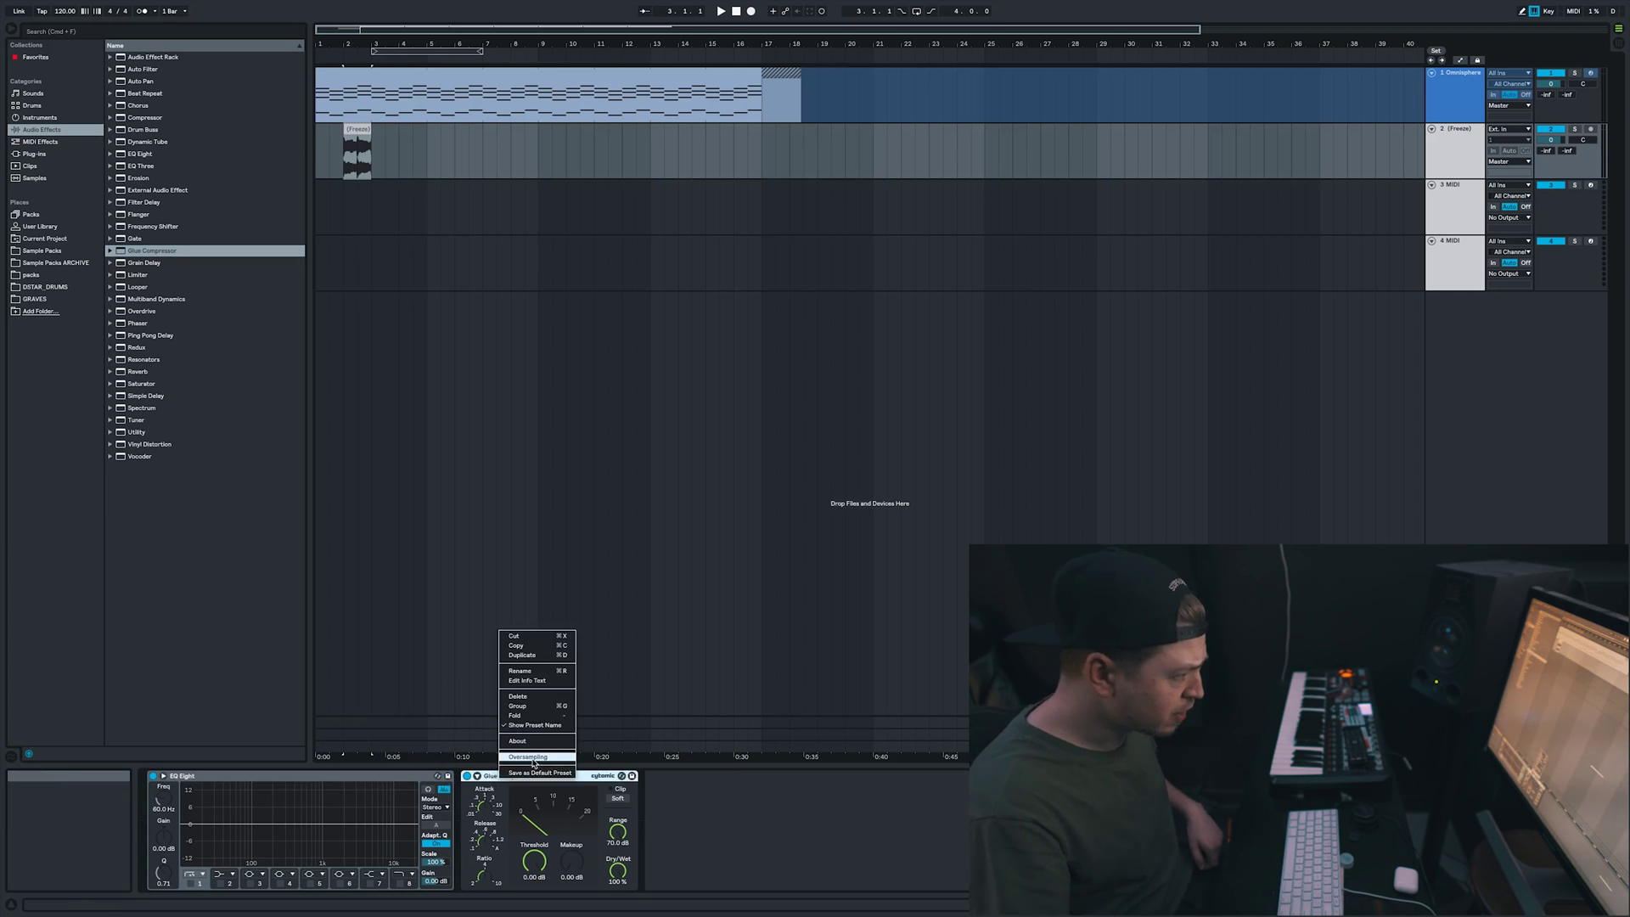
pyautogui.click(525, 783)
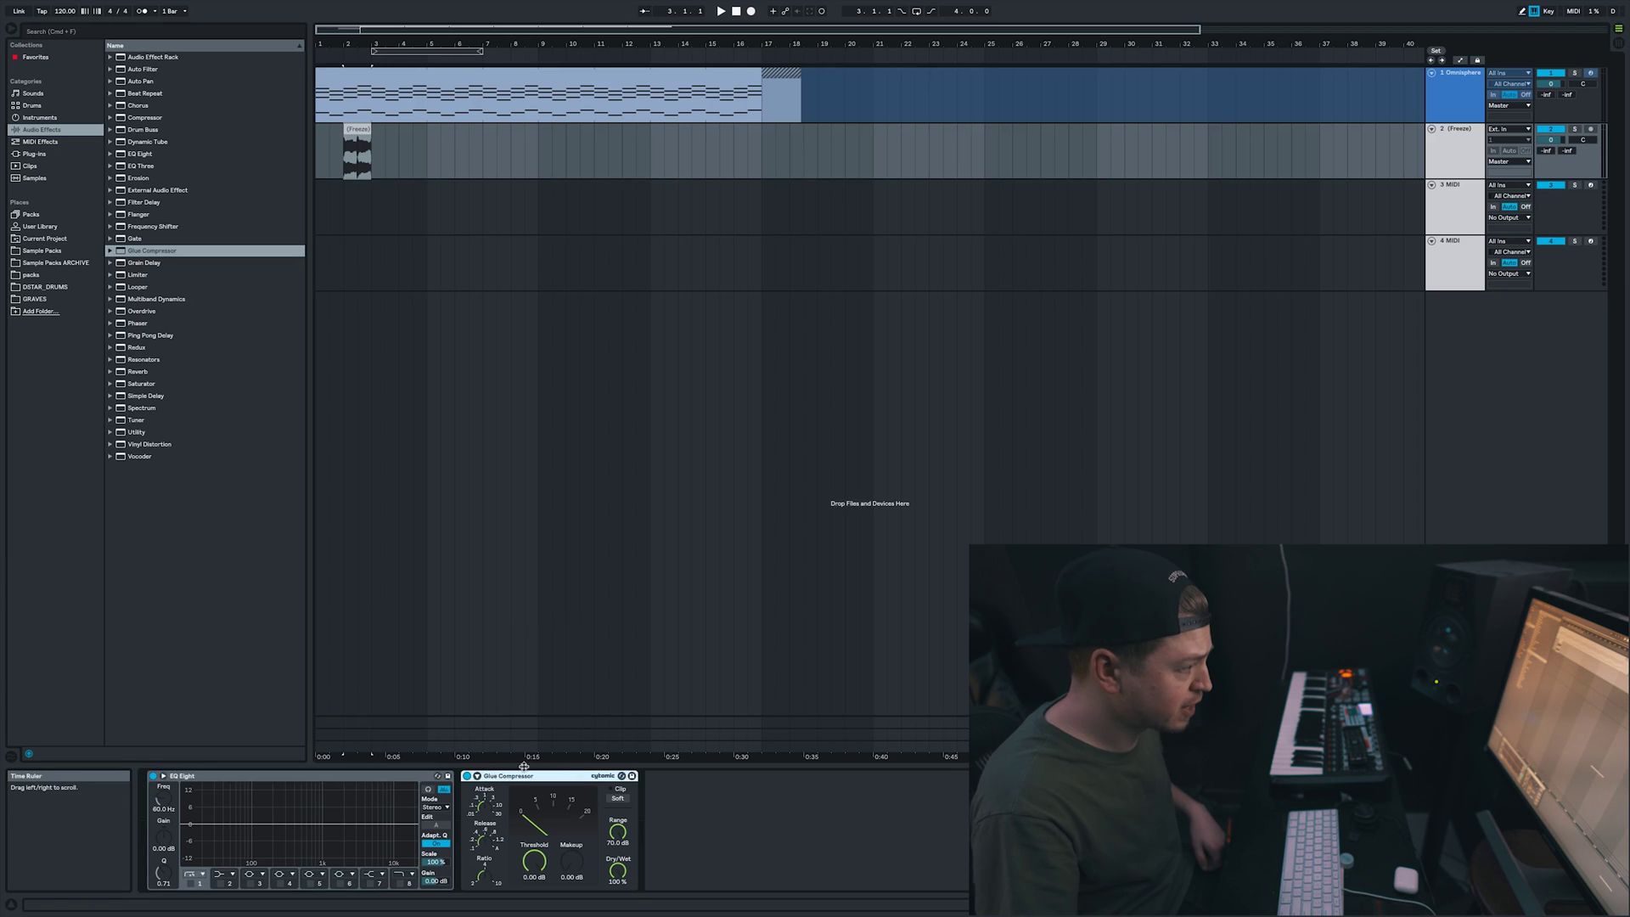
pyautogui.click(367, 775)
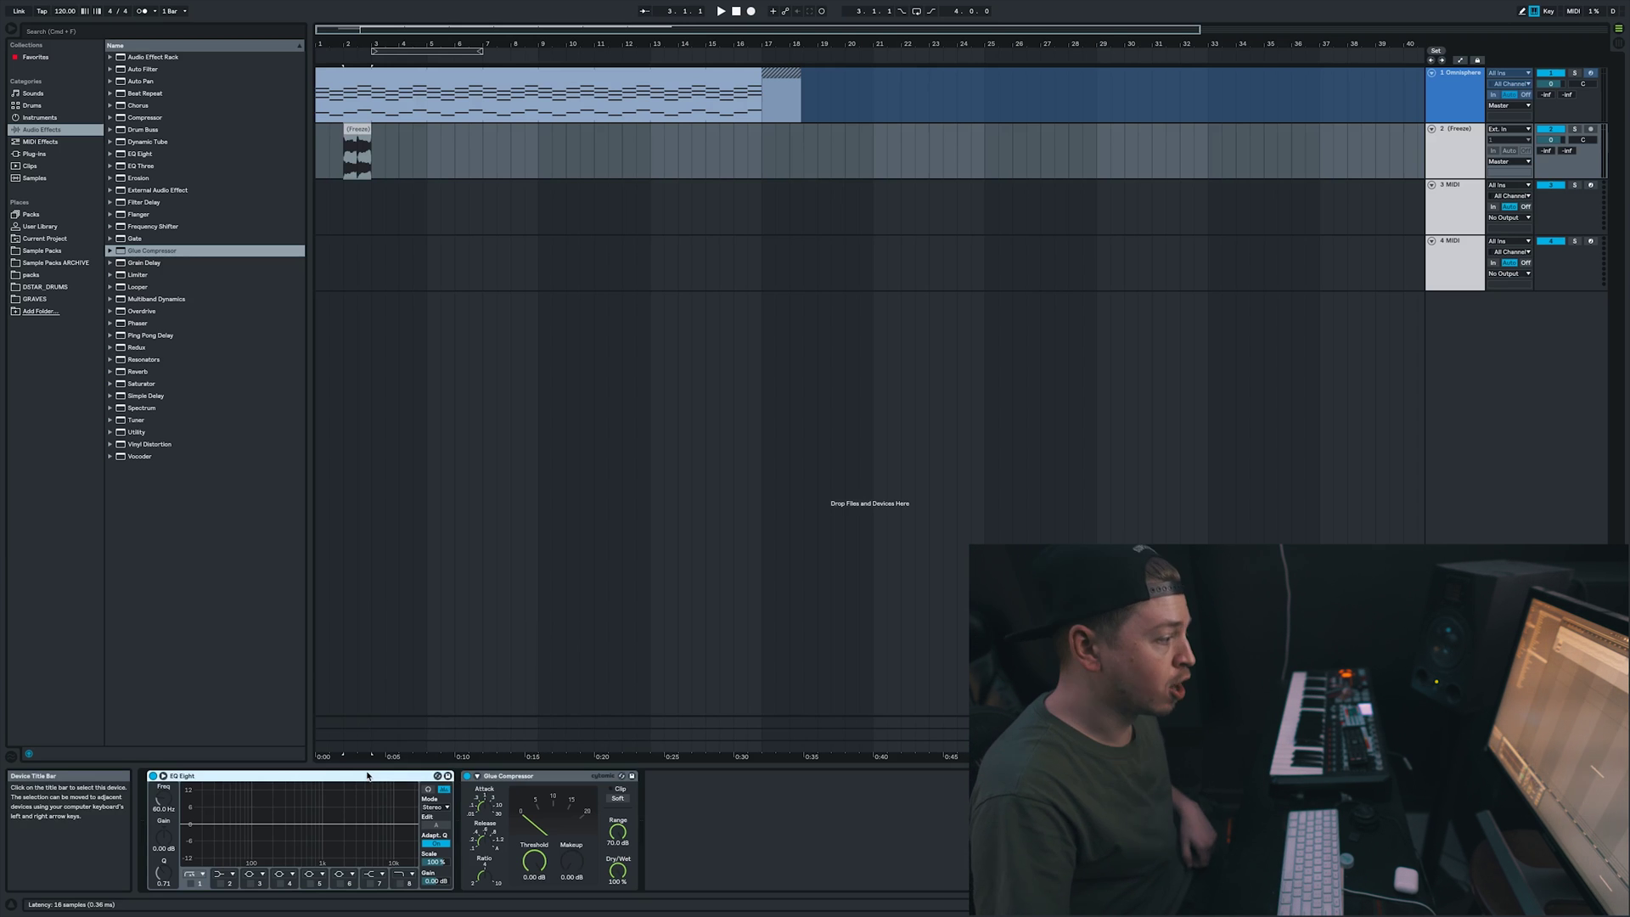
pyautogui.rightClick(367, 776)
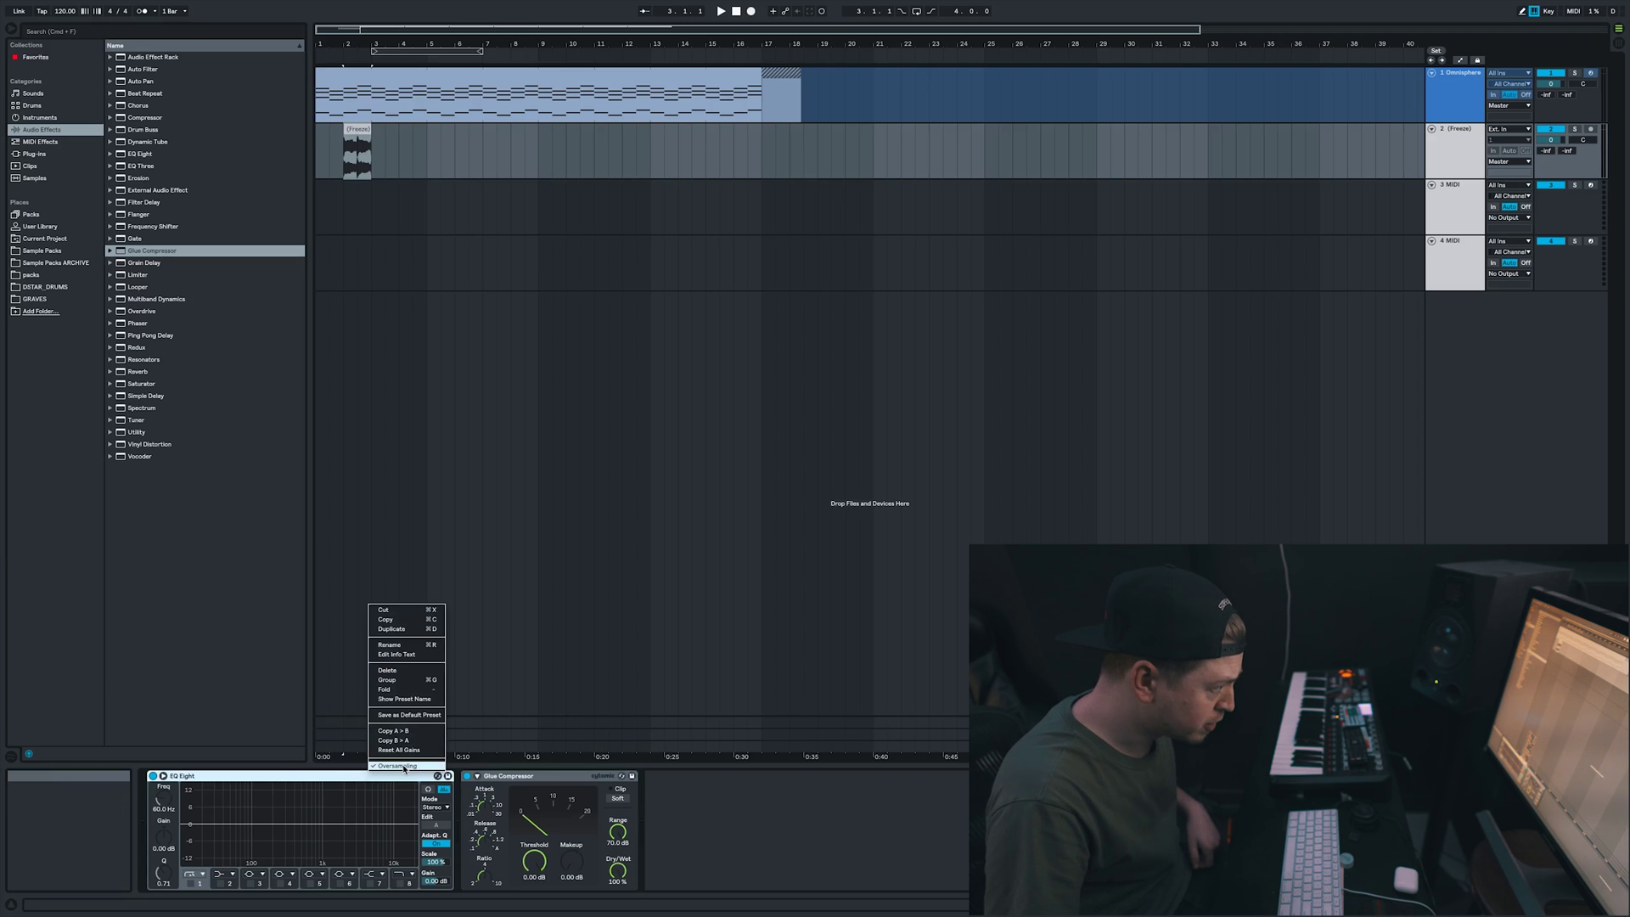
pyautogui.click(348, 758)
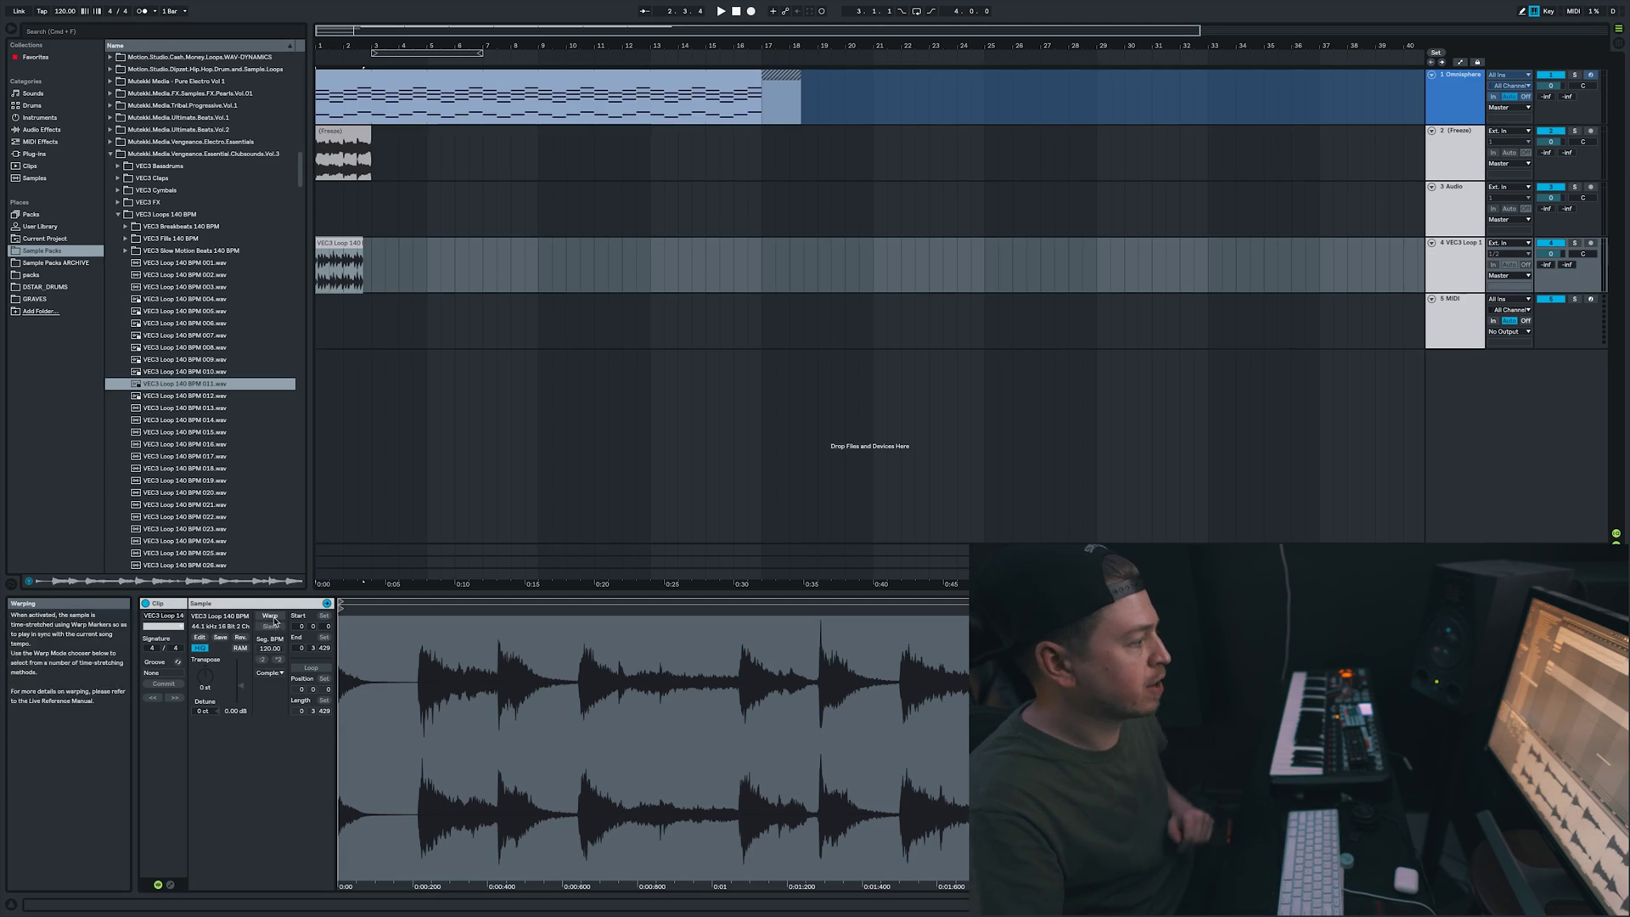
# Warp the VEC3 loop in Beats mode, solo and play it, and lower Transient Envelope to 25
pyautogui.click(273, 619)
pyautogui.click(271, 673)
pyautogui.click(265, 682)
pyautogui.click(262, 704)
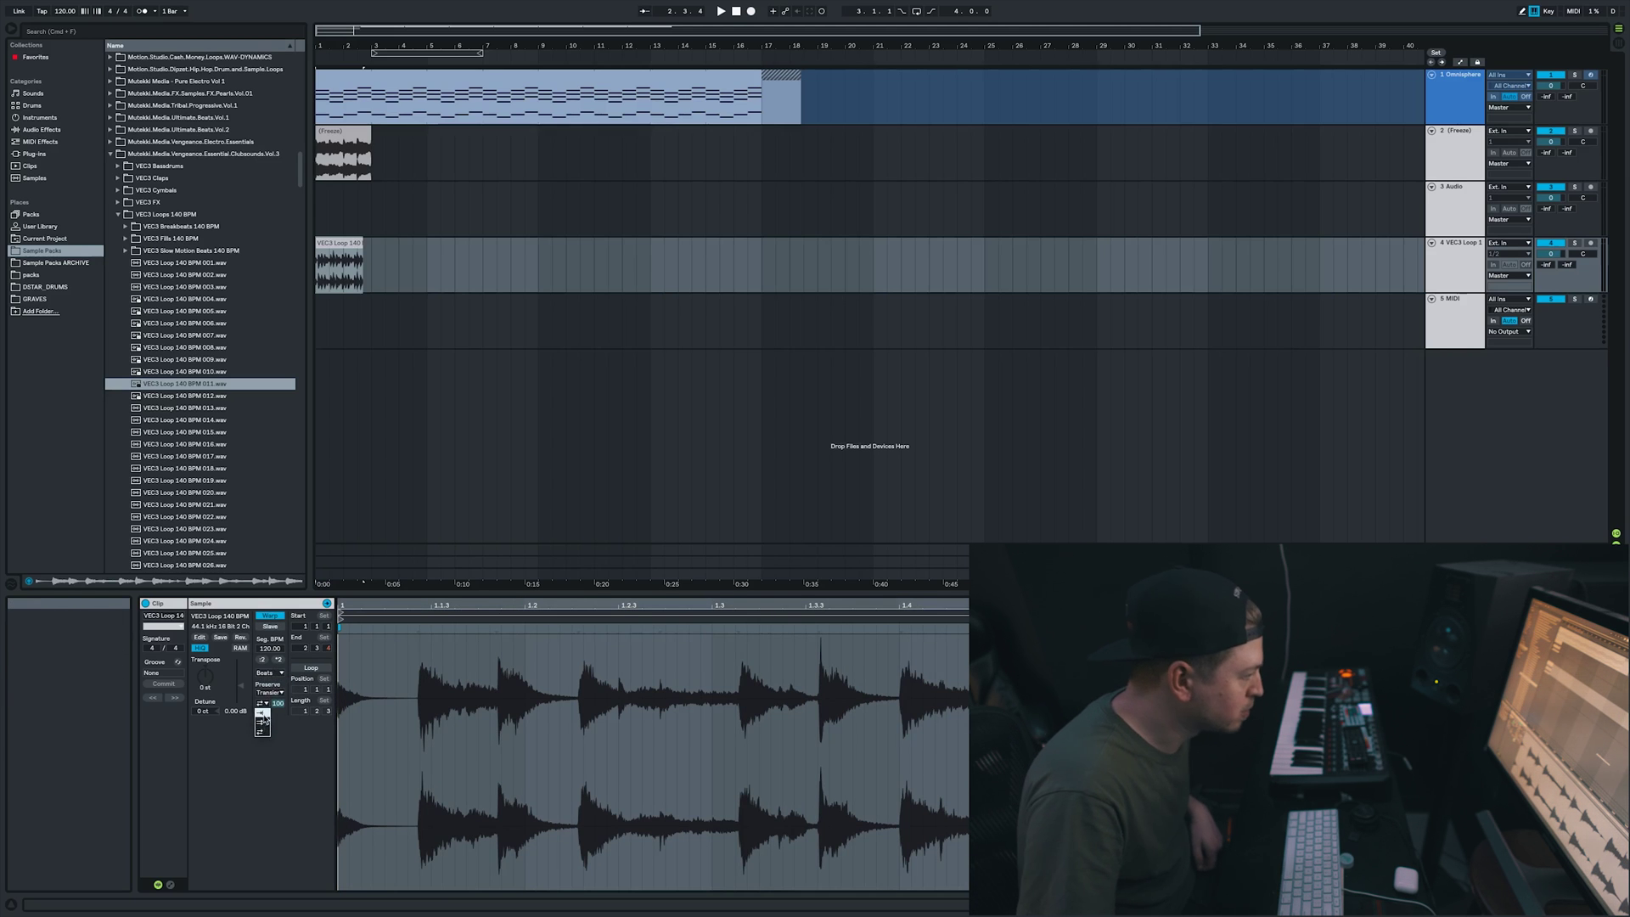
pyautogui.click(1574, 243)
pyautogui.press('space')
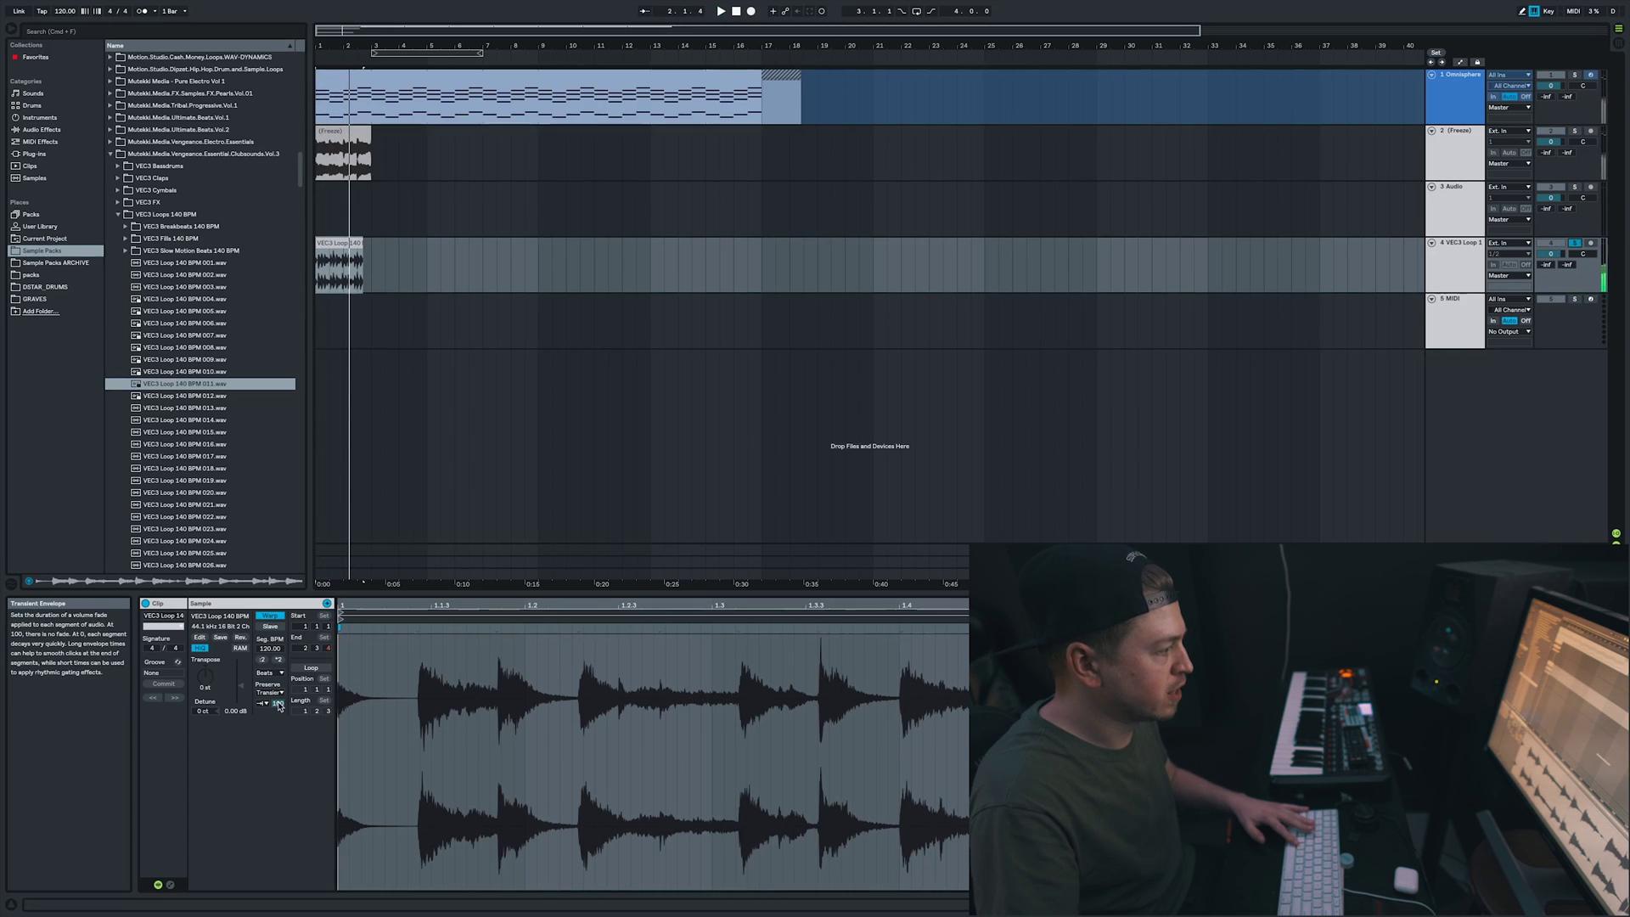
pyautogui.moveTo(277, 703); pyautogui.dragTo(277, 738)
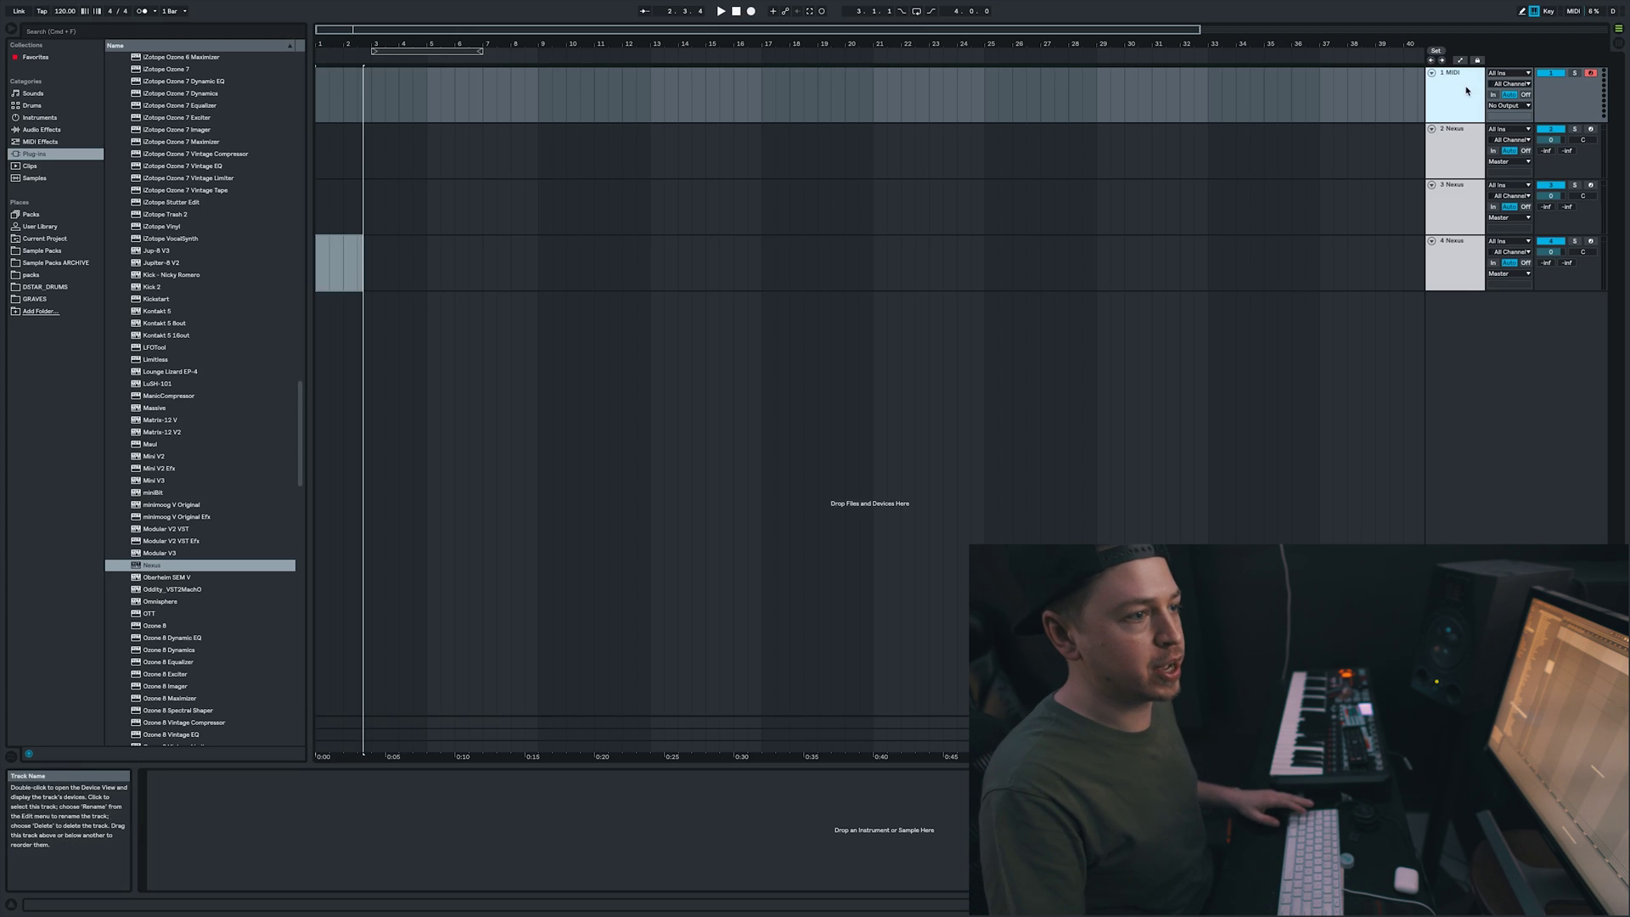
# Set the three Nexus tracks to monitor In with MIDI From set to 1-MIDI
pyautogui.click(1492, 161)
pyautogui.keyDown('shift'); pyautogui.click(1494, 254); pyautogui.keyUp('shift')
pyautogui.click(1493, 252)
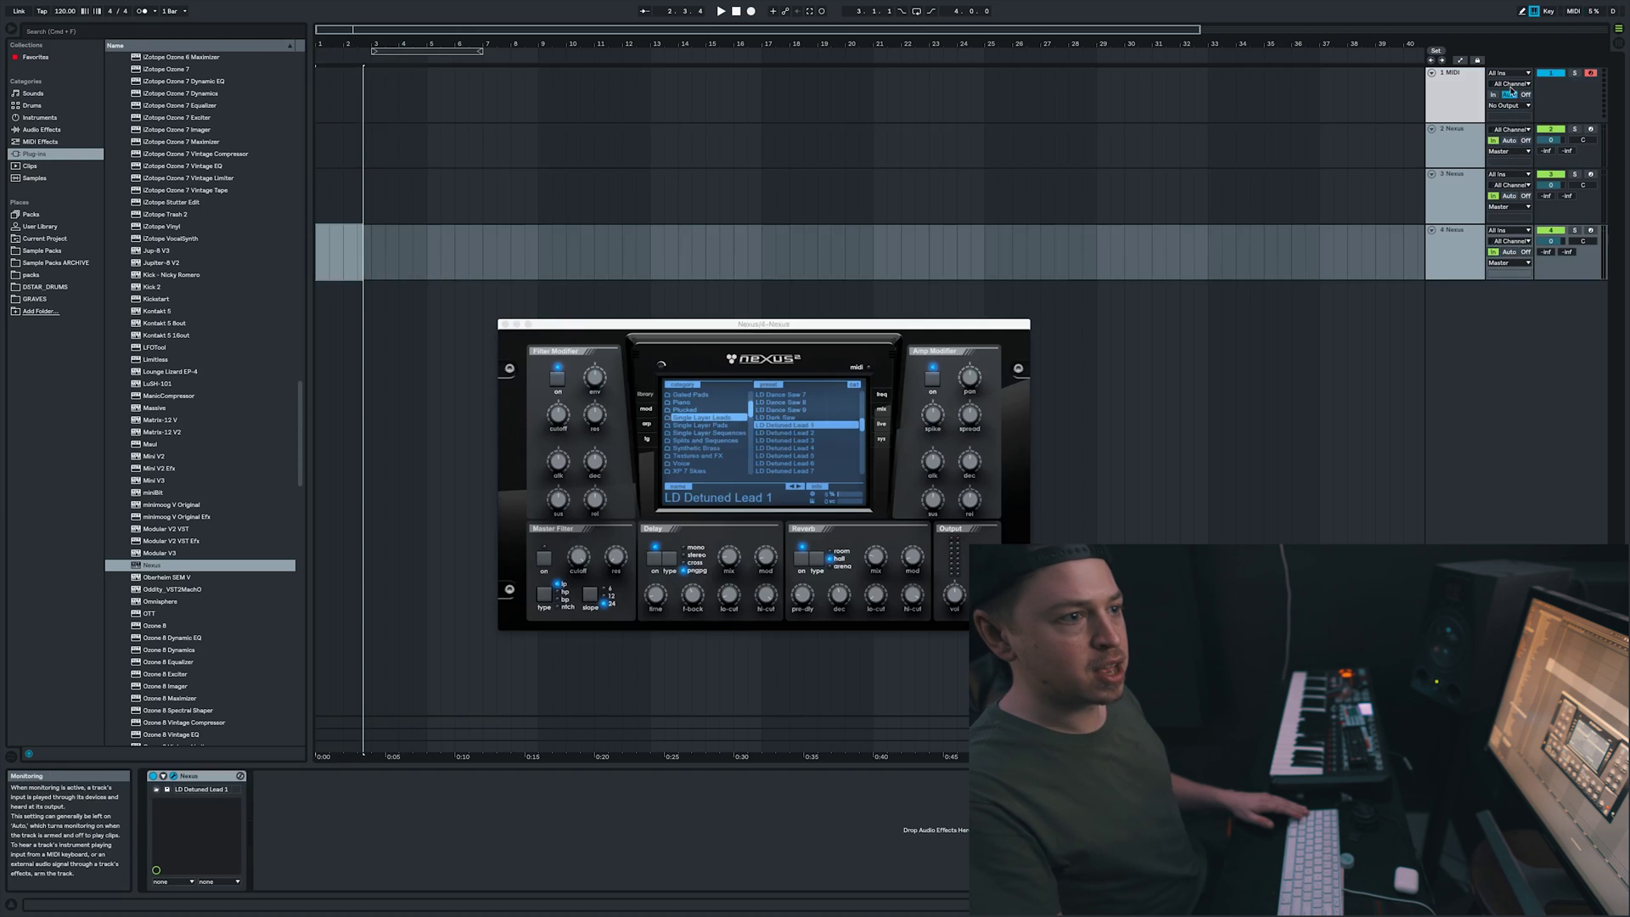
pyautogui.click(1510, 174)
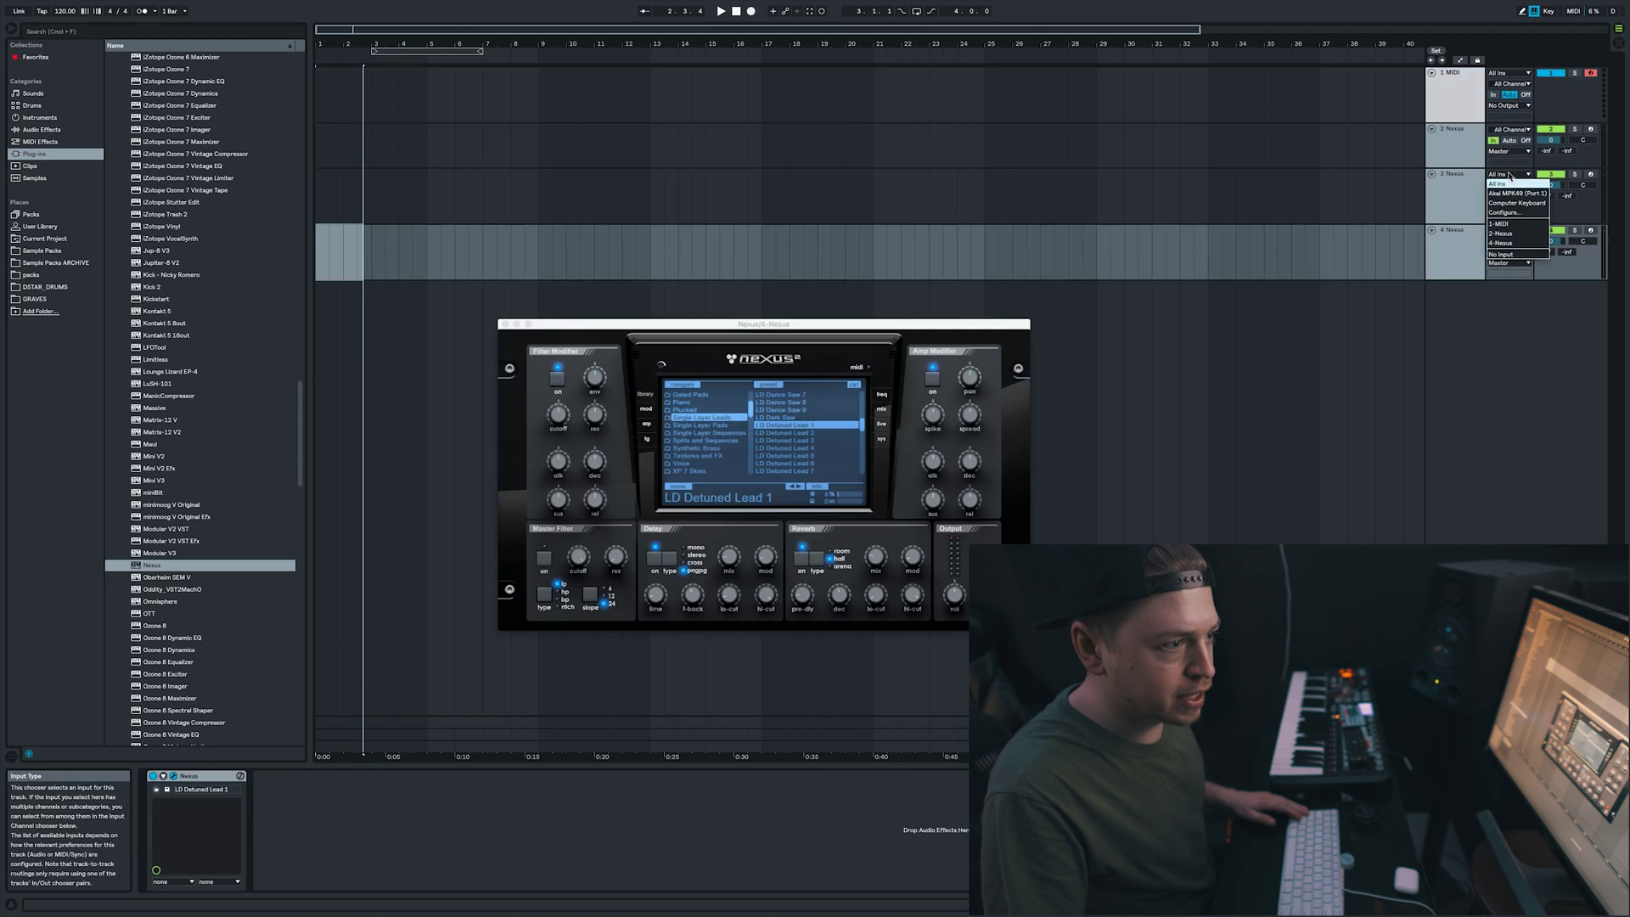
pyautogui.click(1513, 224)
# Arm the 1-MIDI track and set it to monitor its input
pyautogui.click(1595, 89)
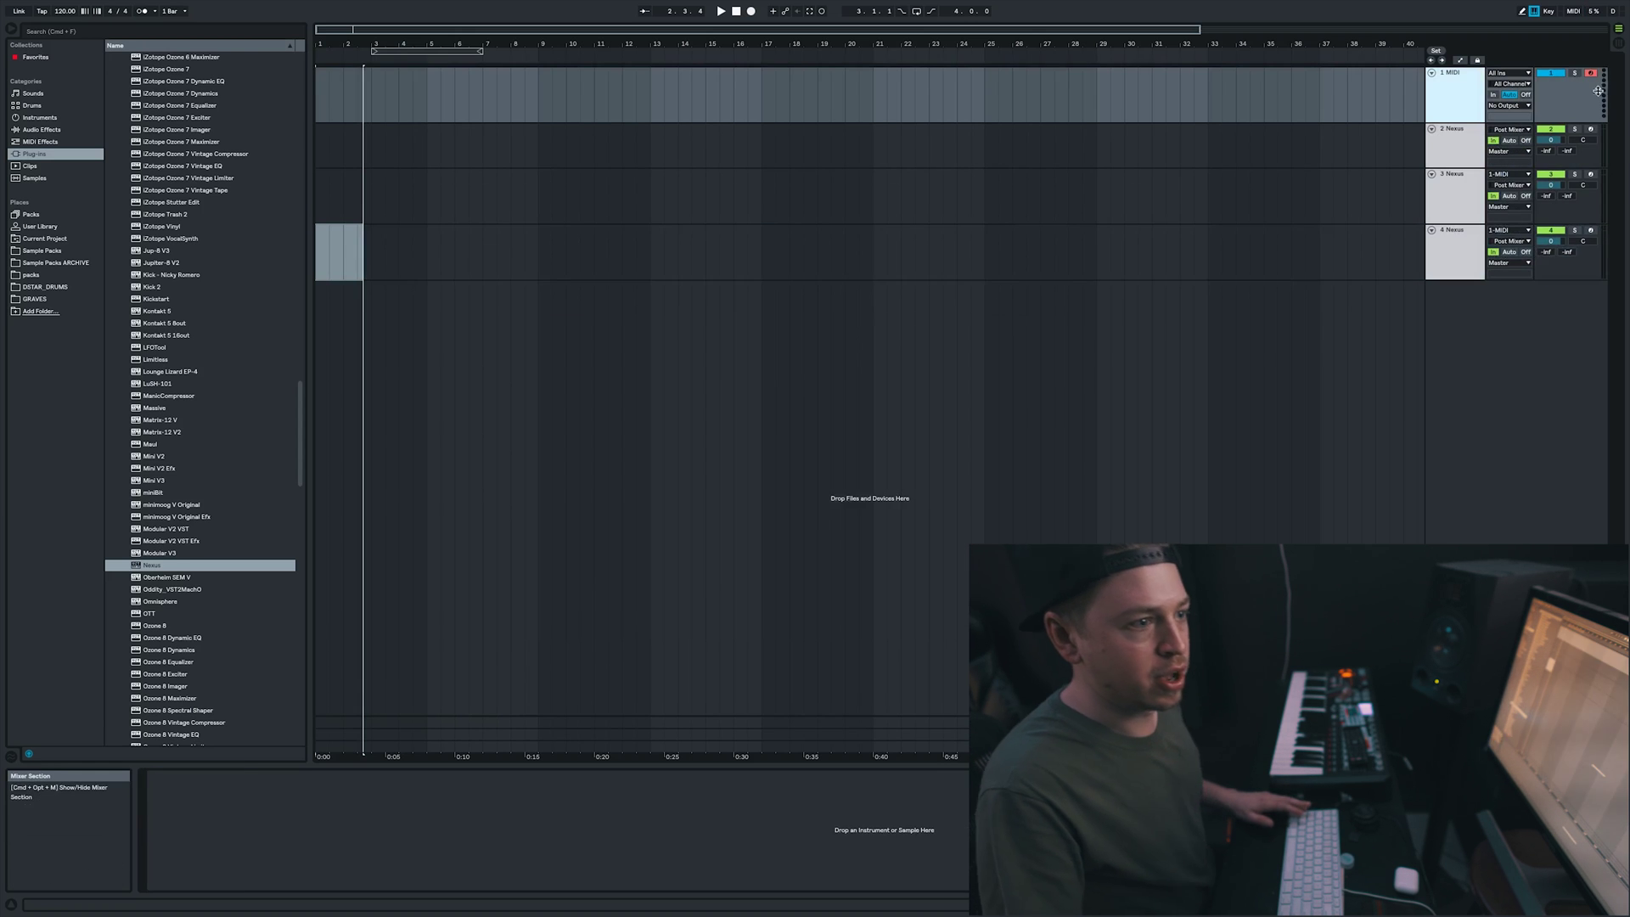
pyautogui.click(1593, 75)
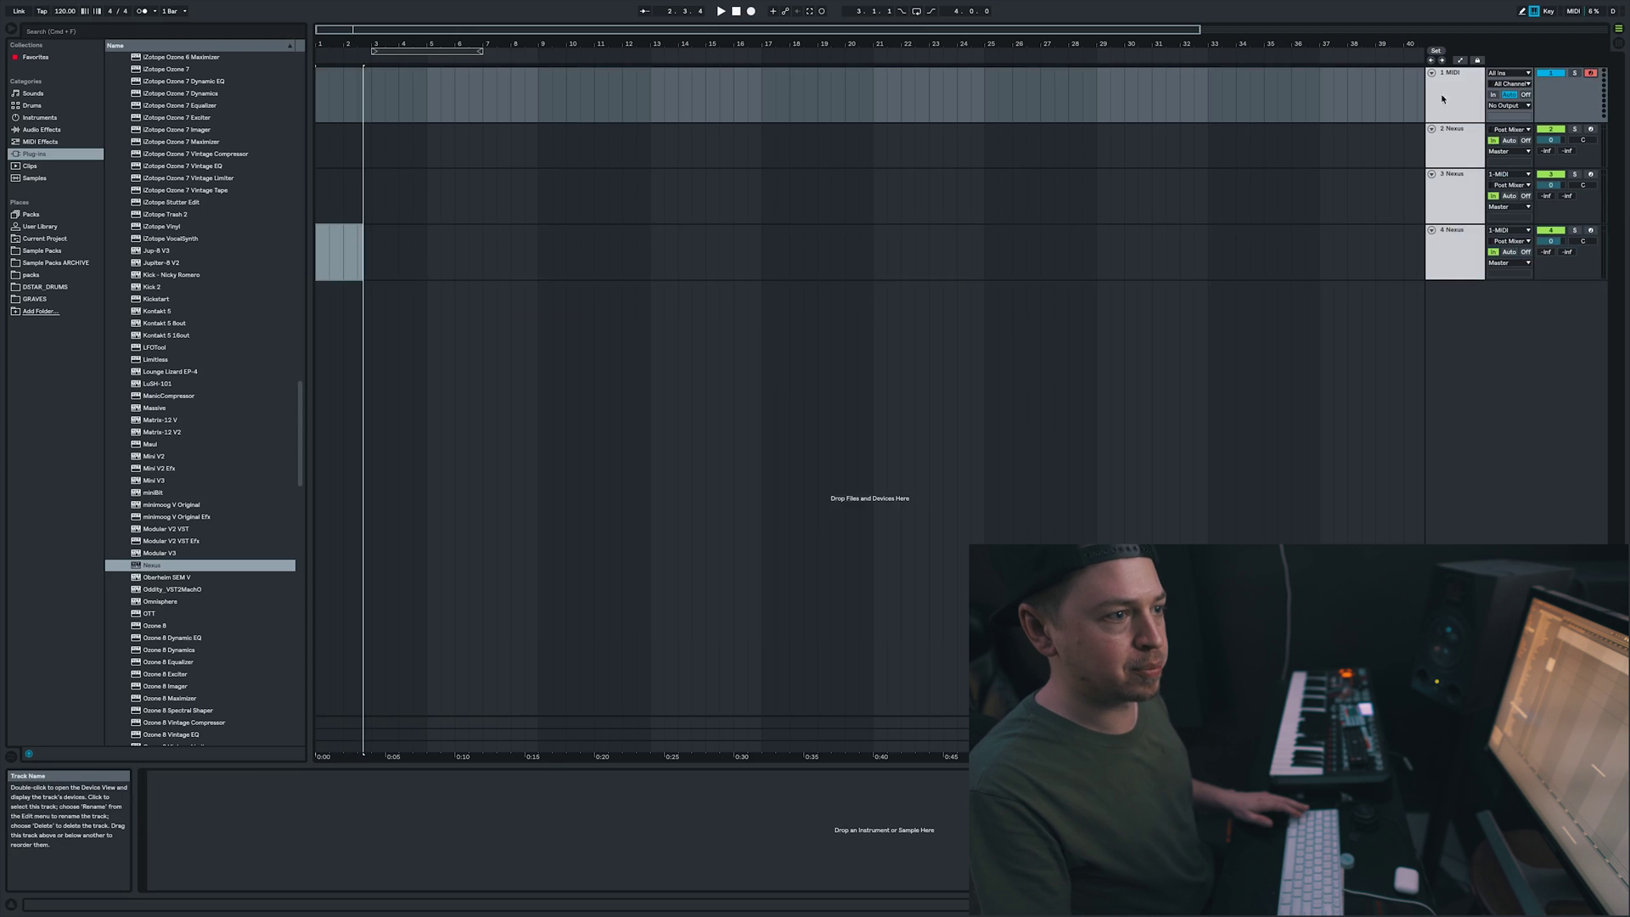
pyautogui.click(1494, 95)
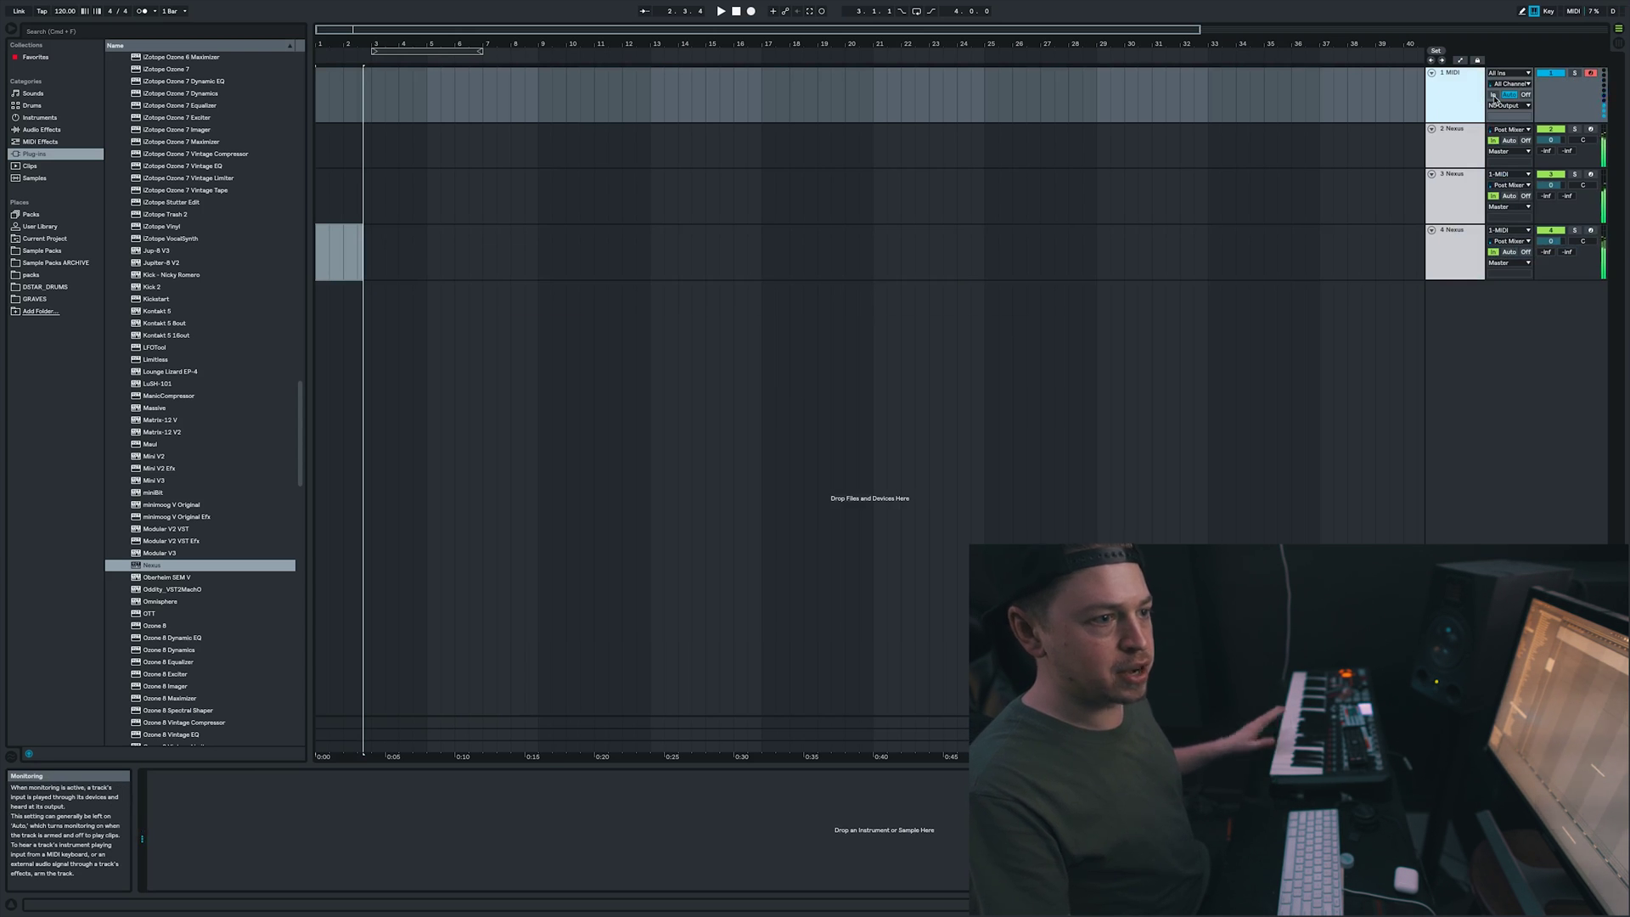
# Load the Pitch +12 preset and the F Major Scale preset onto the Grandpiano track 2
pyautogui.click(1460, 147)
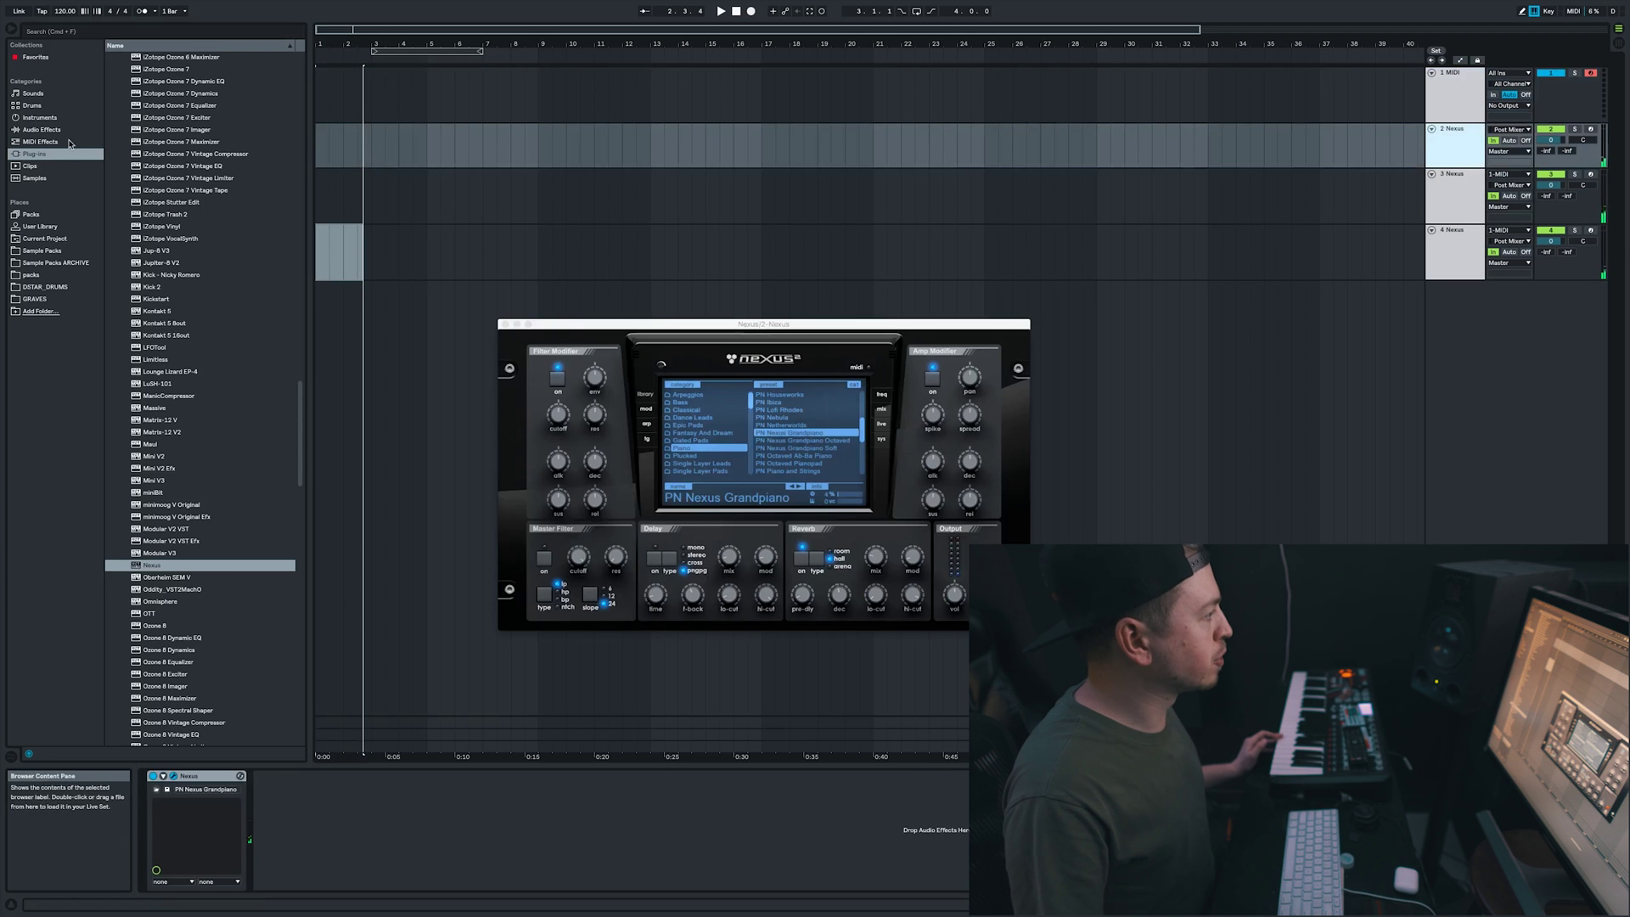
pyautogui.click(41, 141)
pyautogui.click(111, 105)
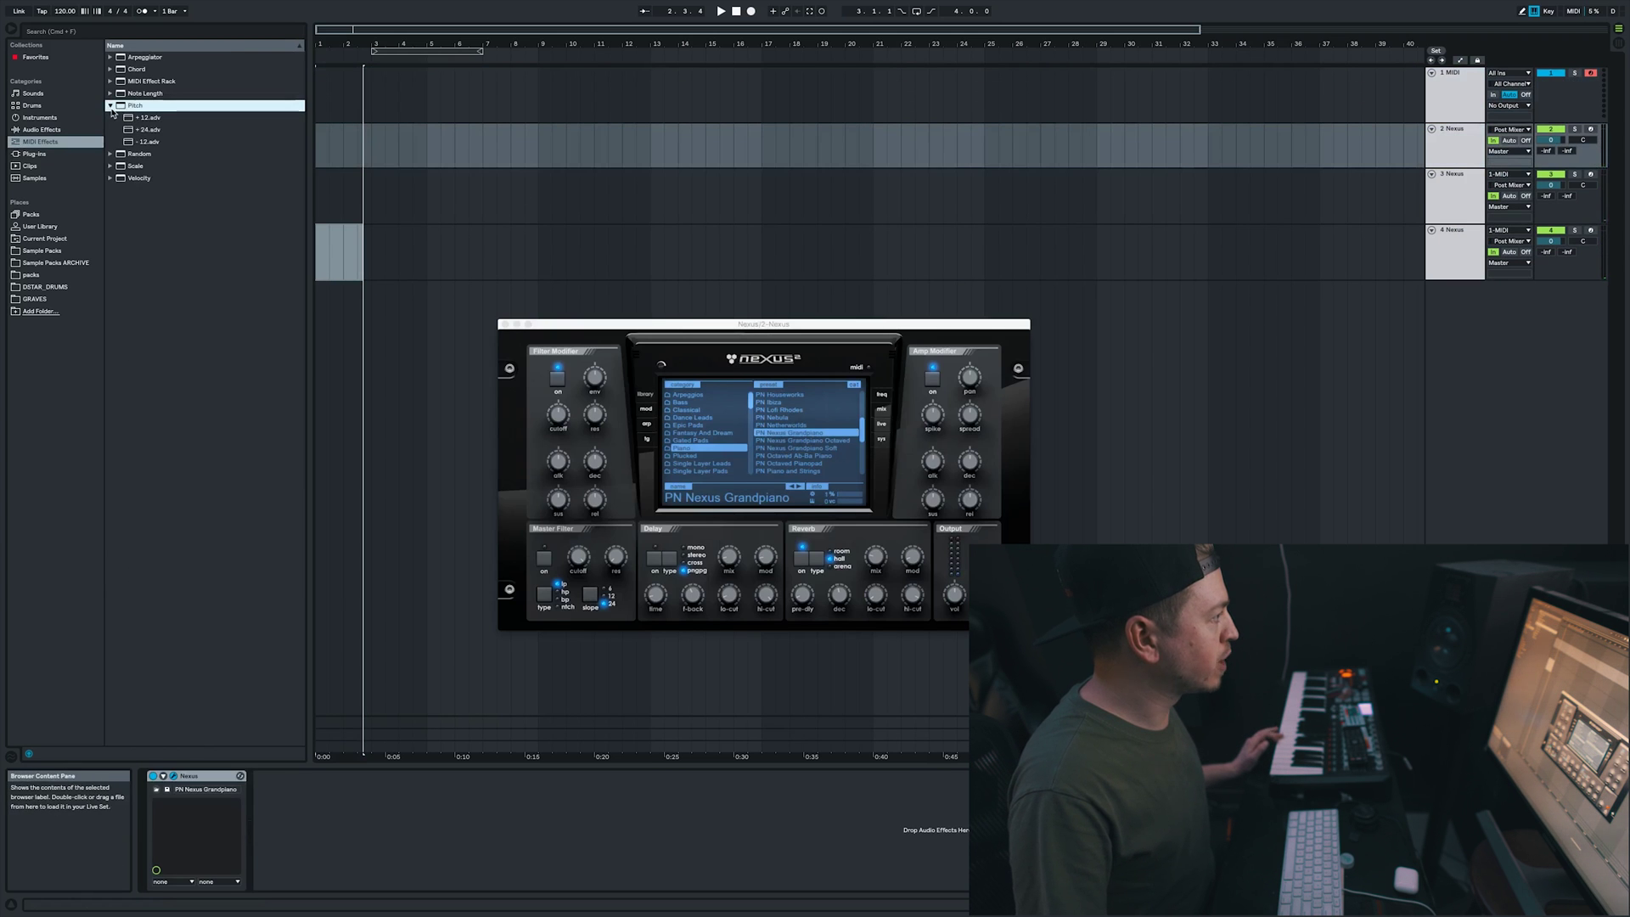
pyautogui.doubleClick(148, 119)
pyautogui.click(134, 167)
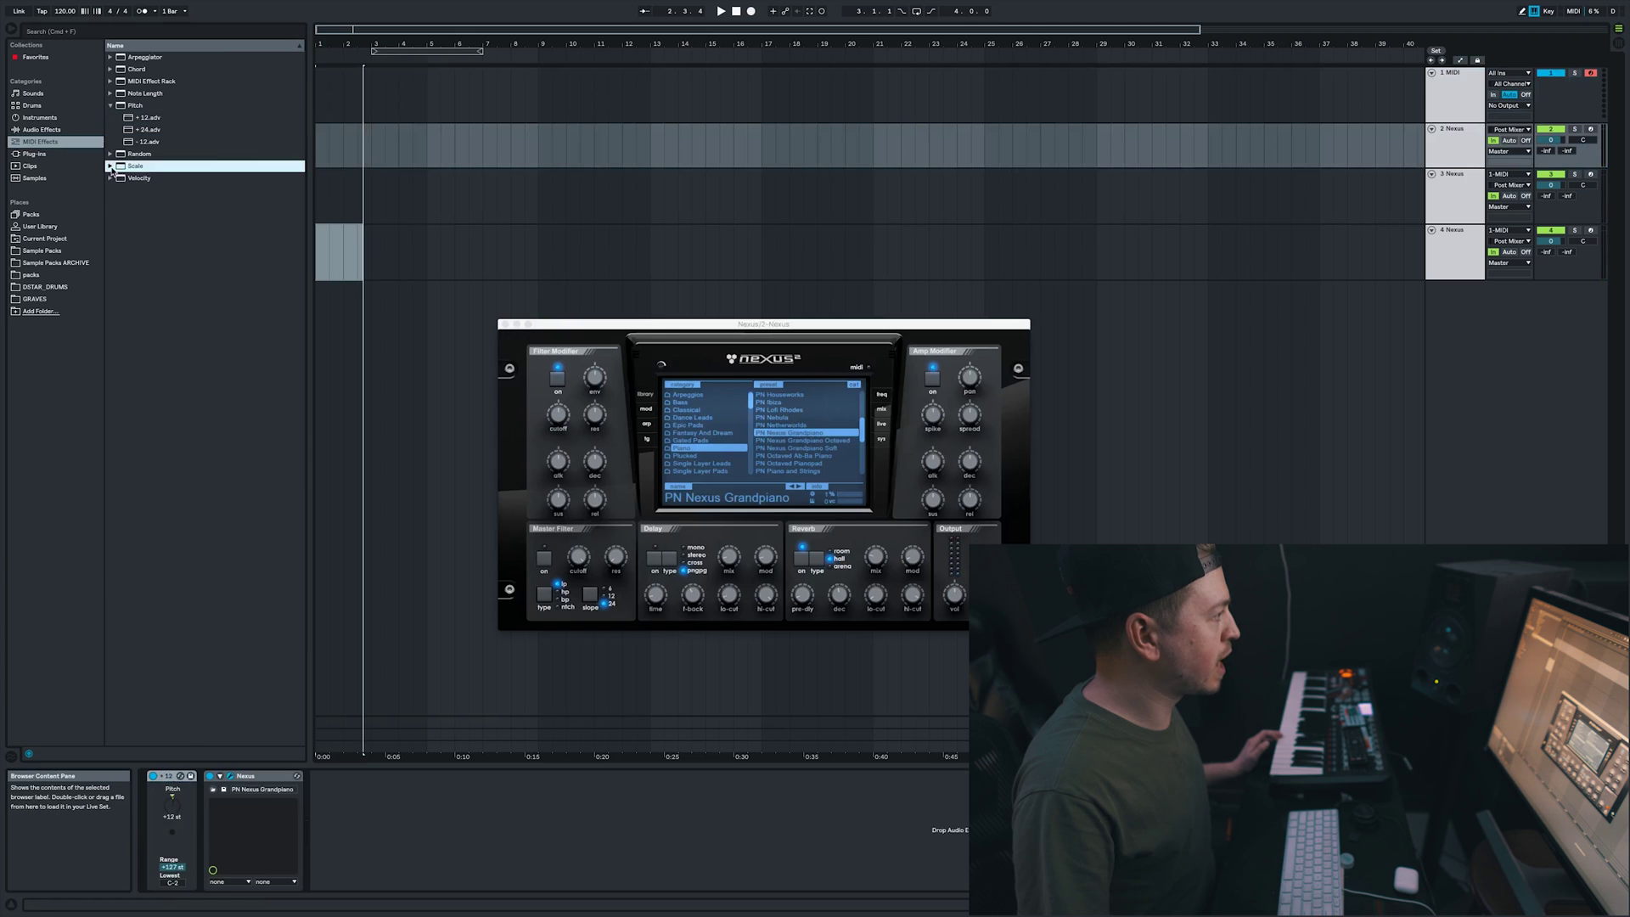
pyautogui.click(110, 167)
pyautogui.click(110, 130)
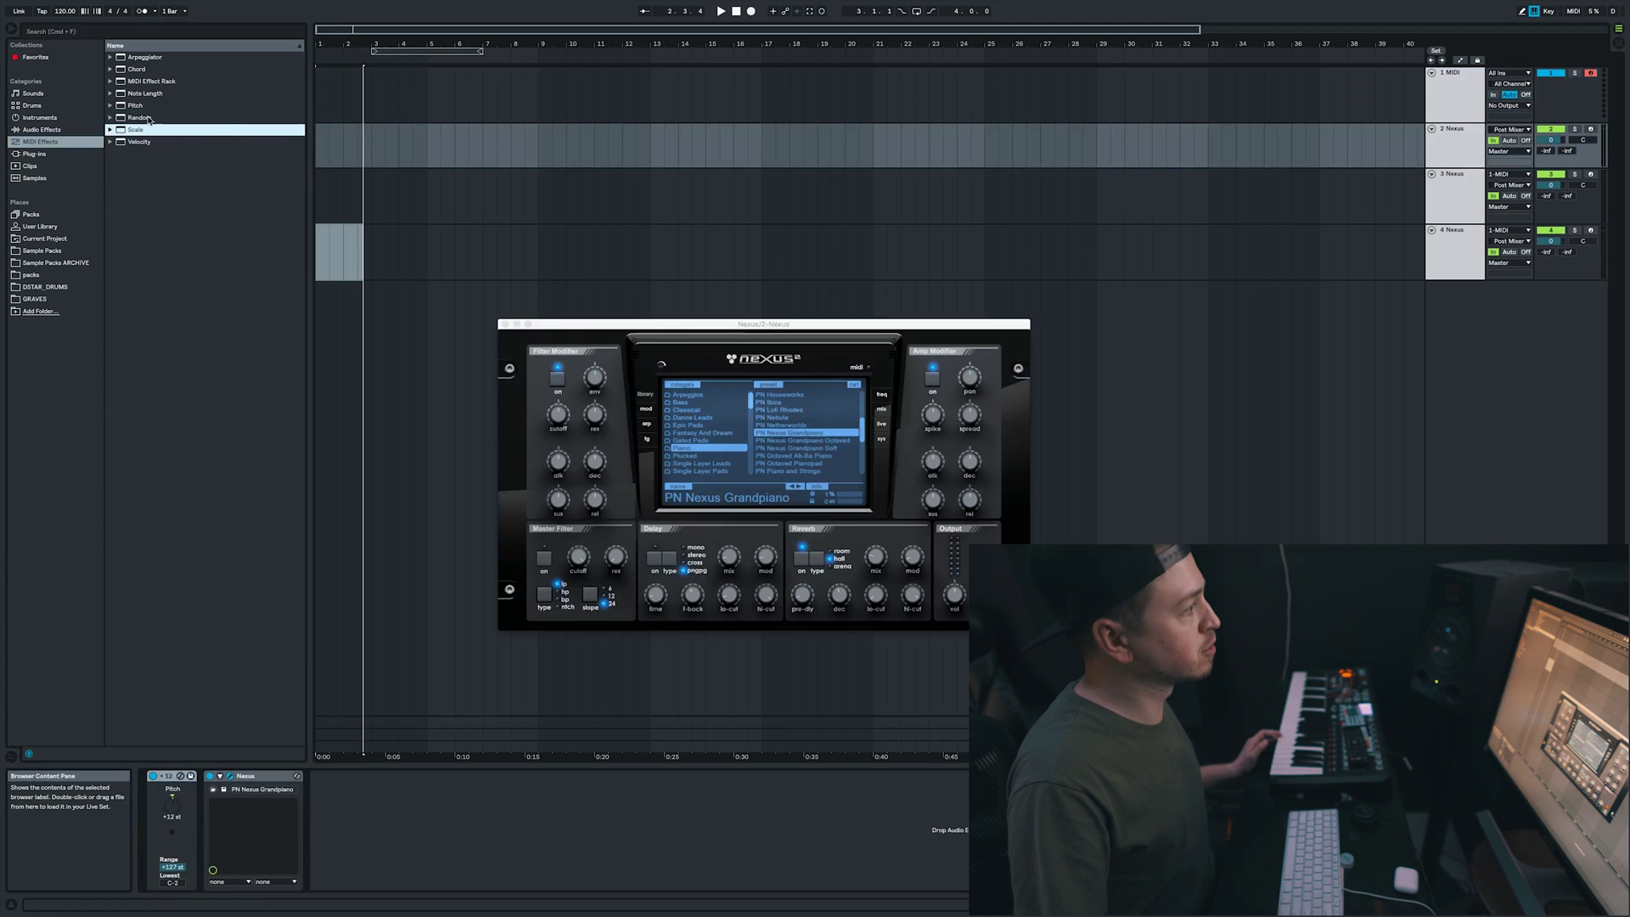
pyautogui.click(111, 130)
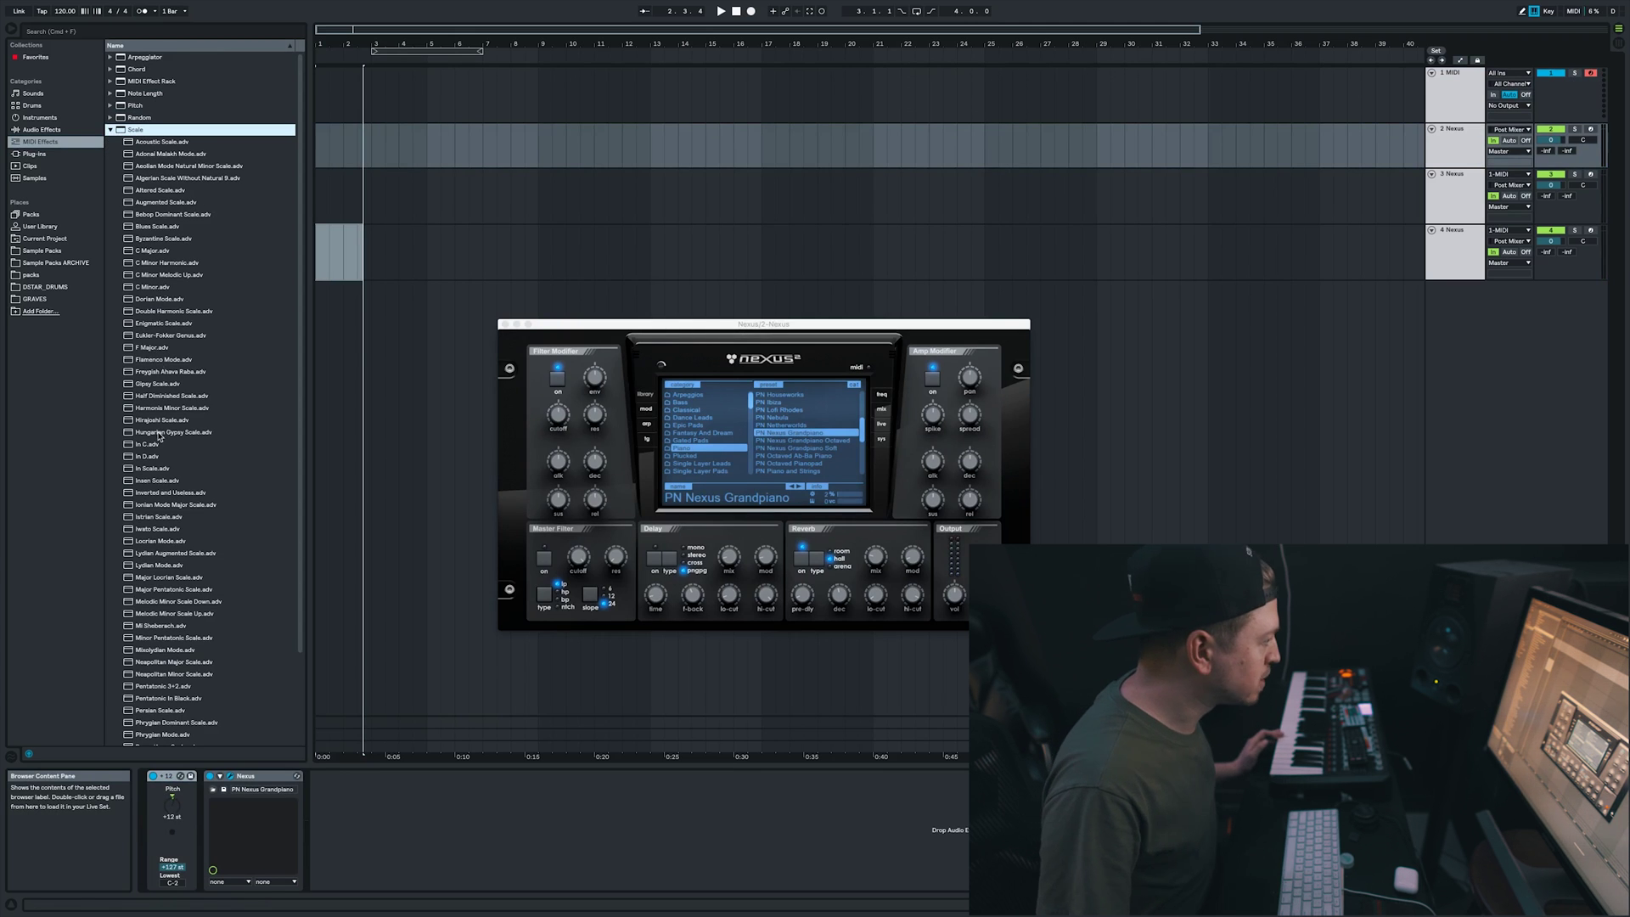
pyautogui.click(168, 349)
pyautogui.doubleClick(168, 348)
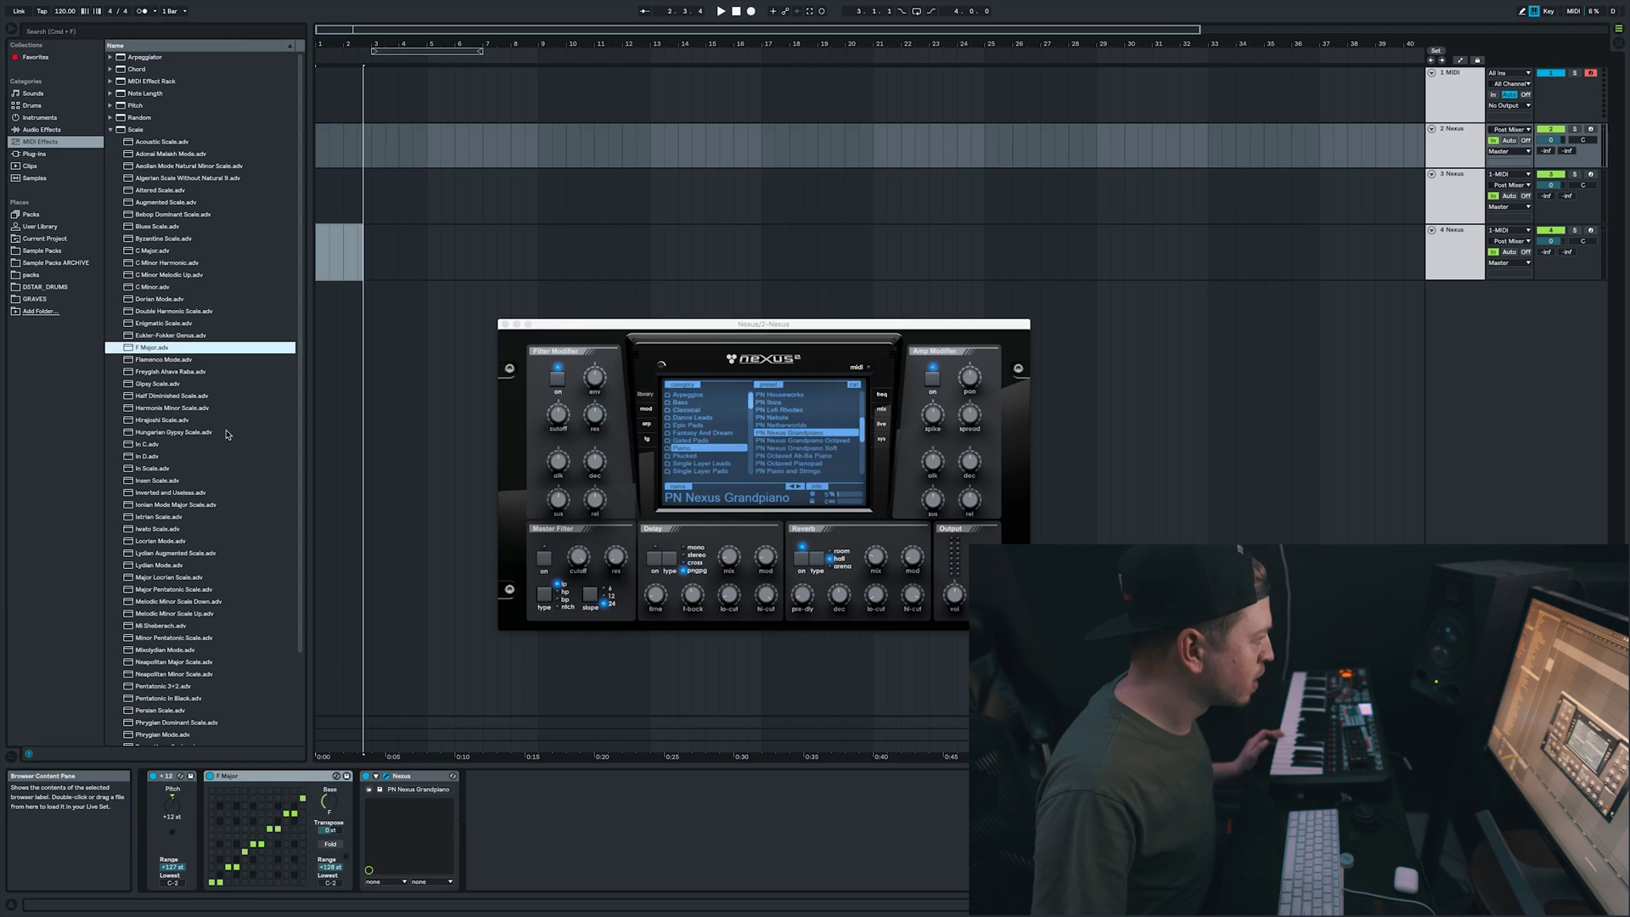
# Set track 2's Pitch transpose to +5 semitones
pyautogui.click(333, 799)
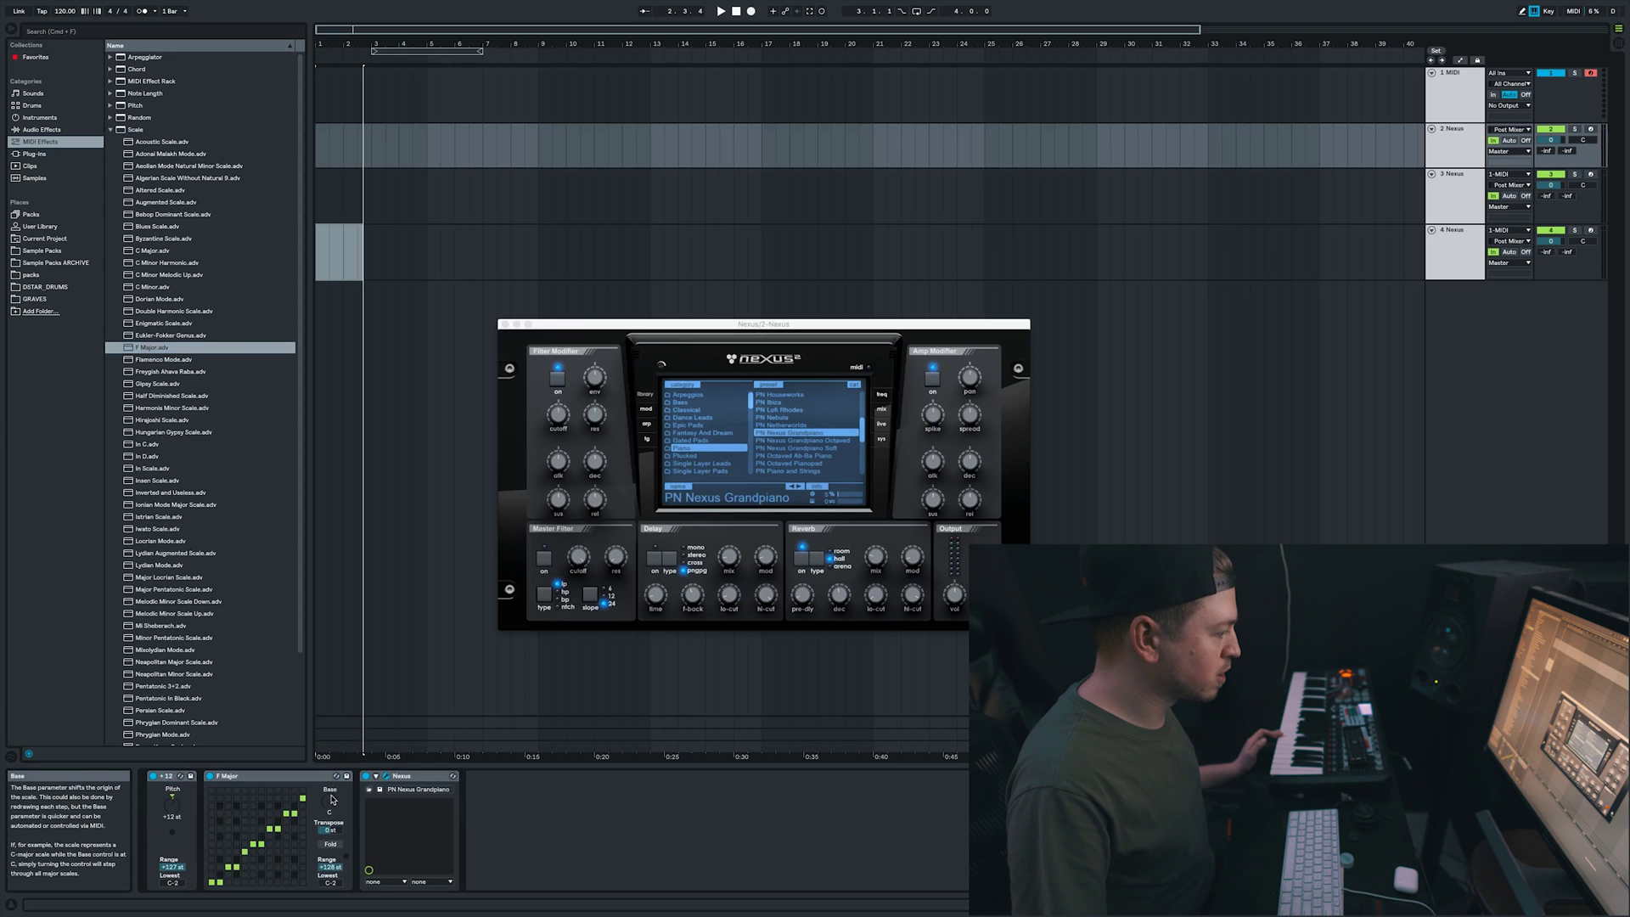
pyautogui.click(175, 809)
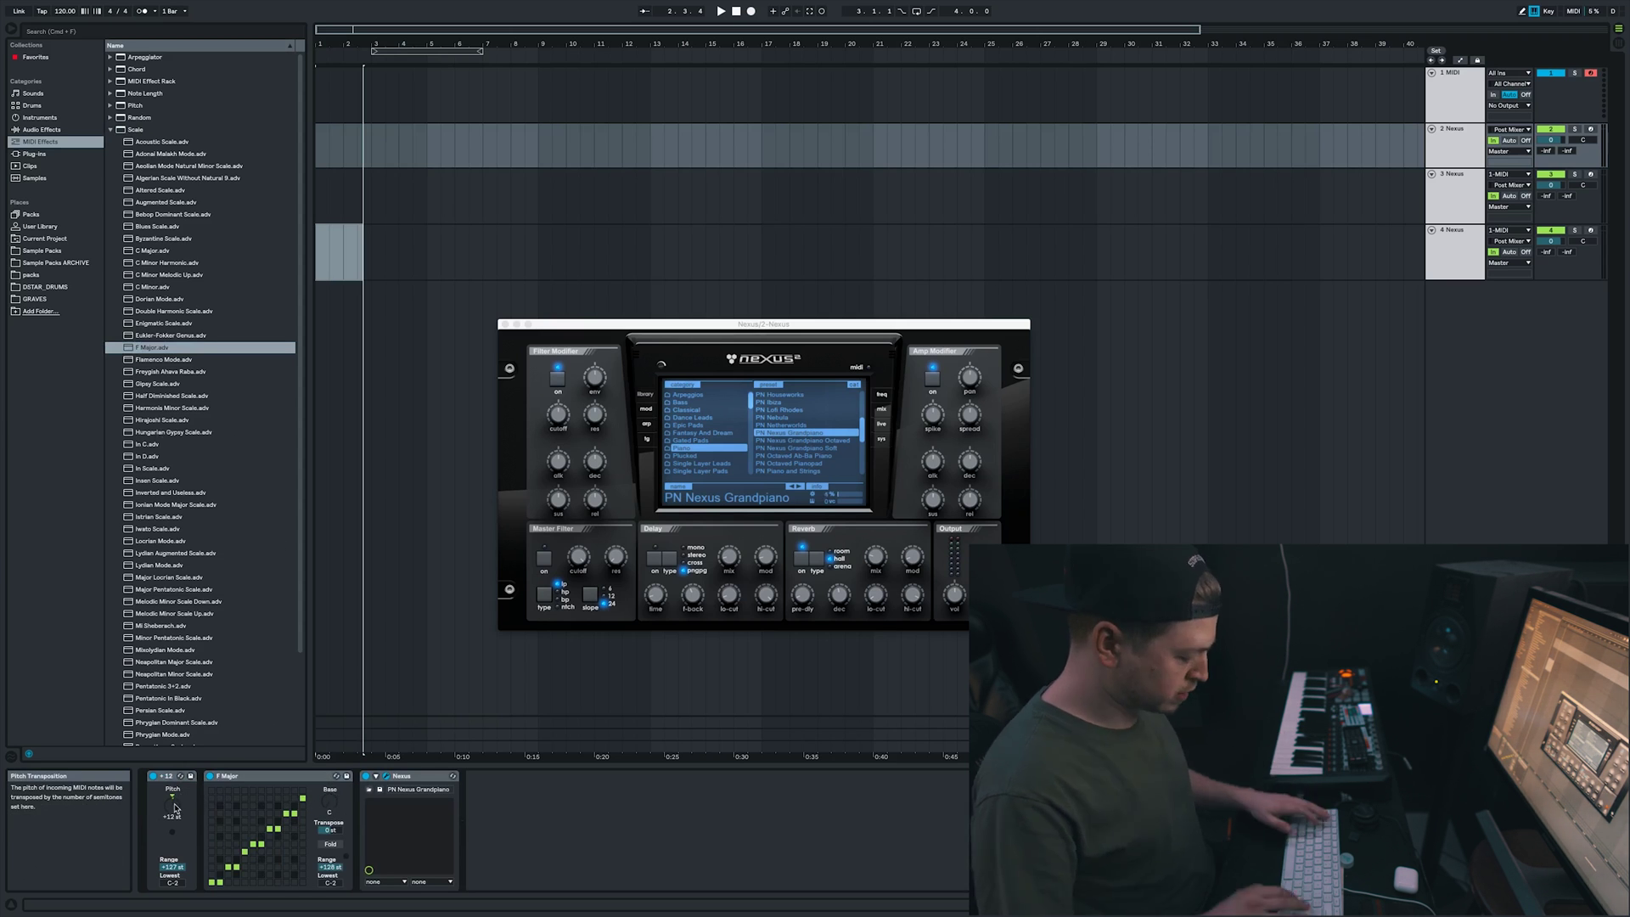
pyautogui.write('3')
pyautogui.press('Return')
pyautogui.write('5')
pyautogui.press('Return')
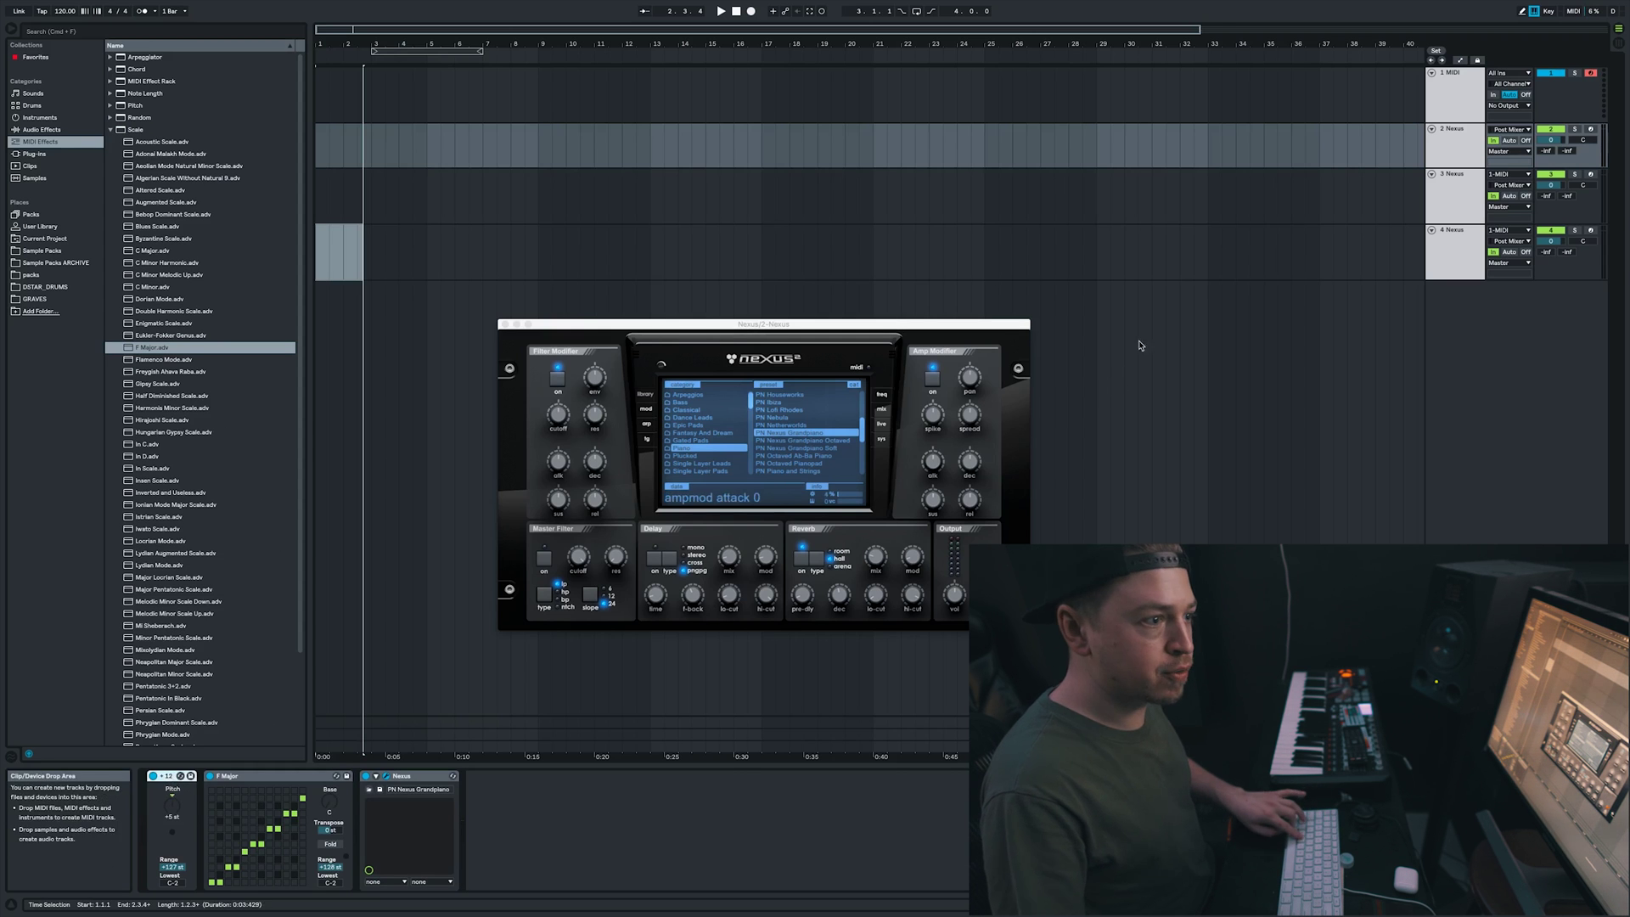
# Paste the Pitch and F Major devices onto LD Square Lead 2 and raise its transpose one semitone
pyautogui.press('Down')
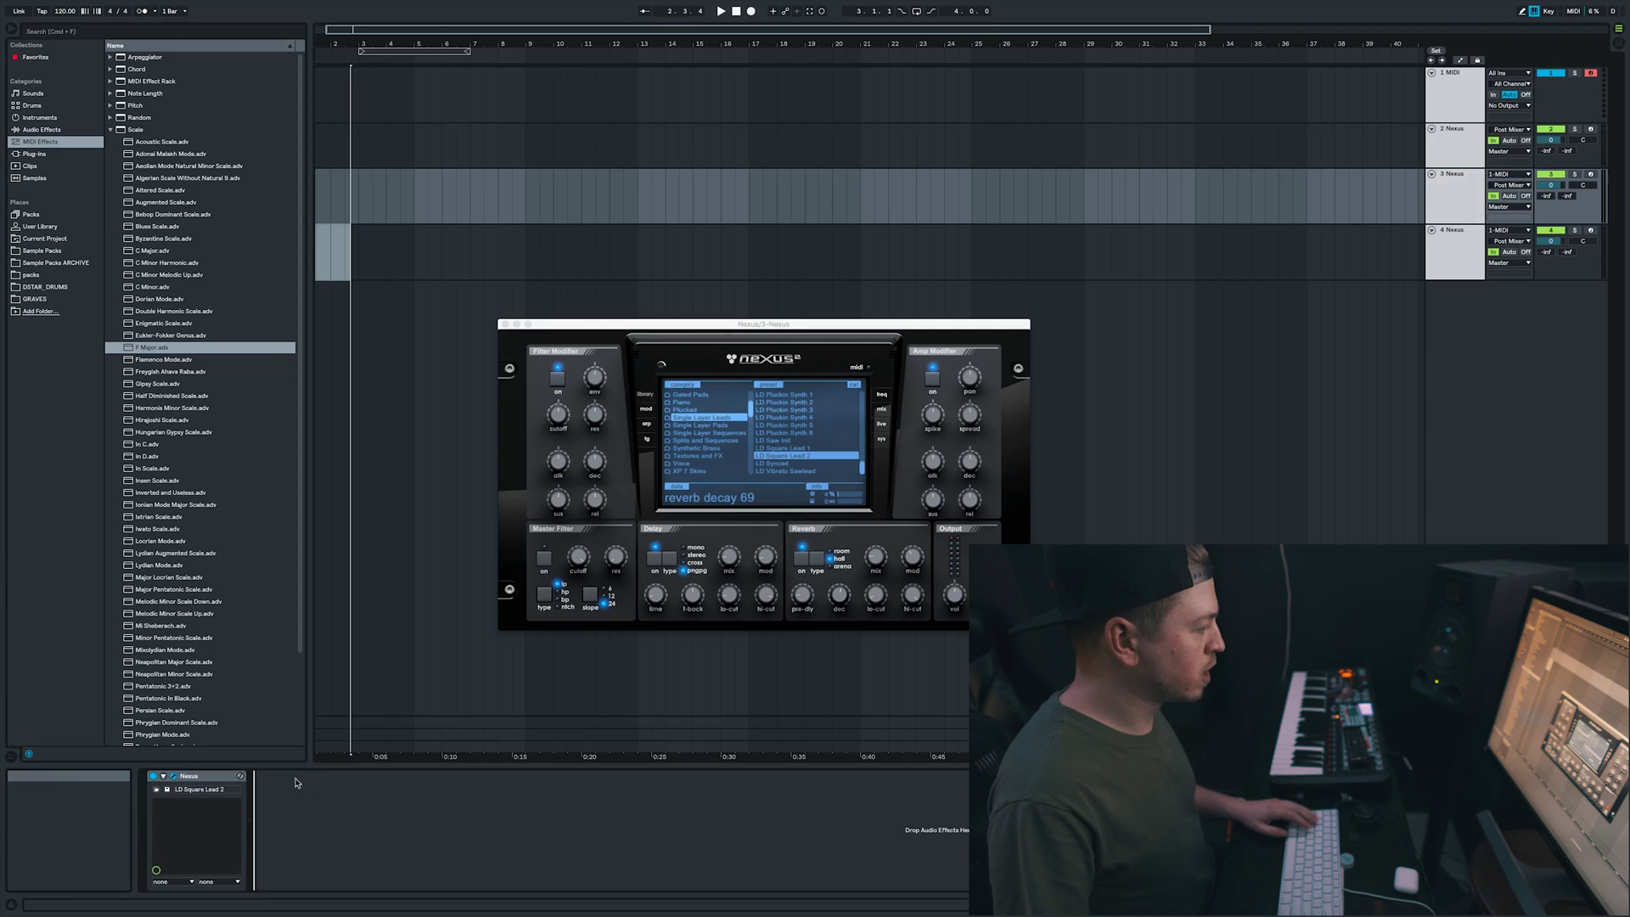
pyautogui.press('Up')
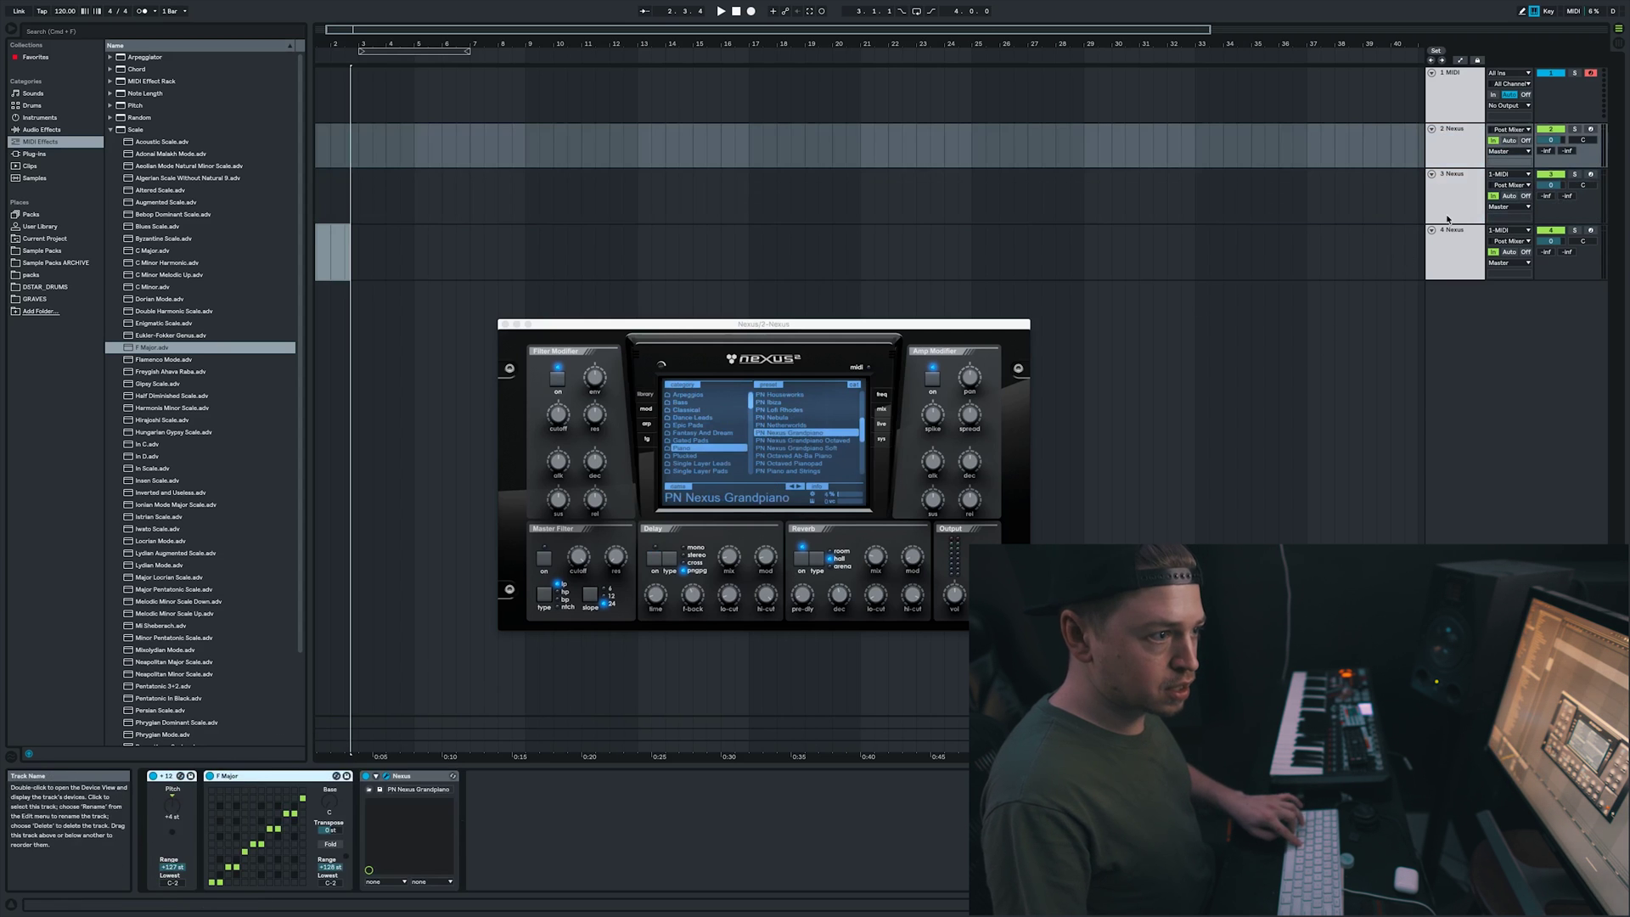
pyautogui.press('Down')
pyautogui.click(210, 781)
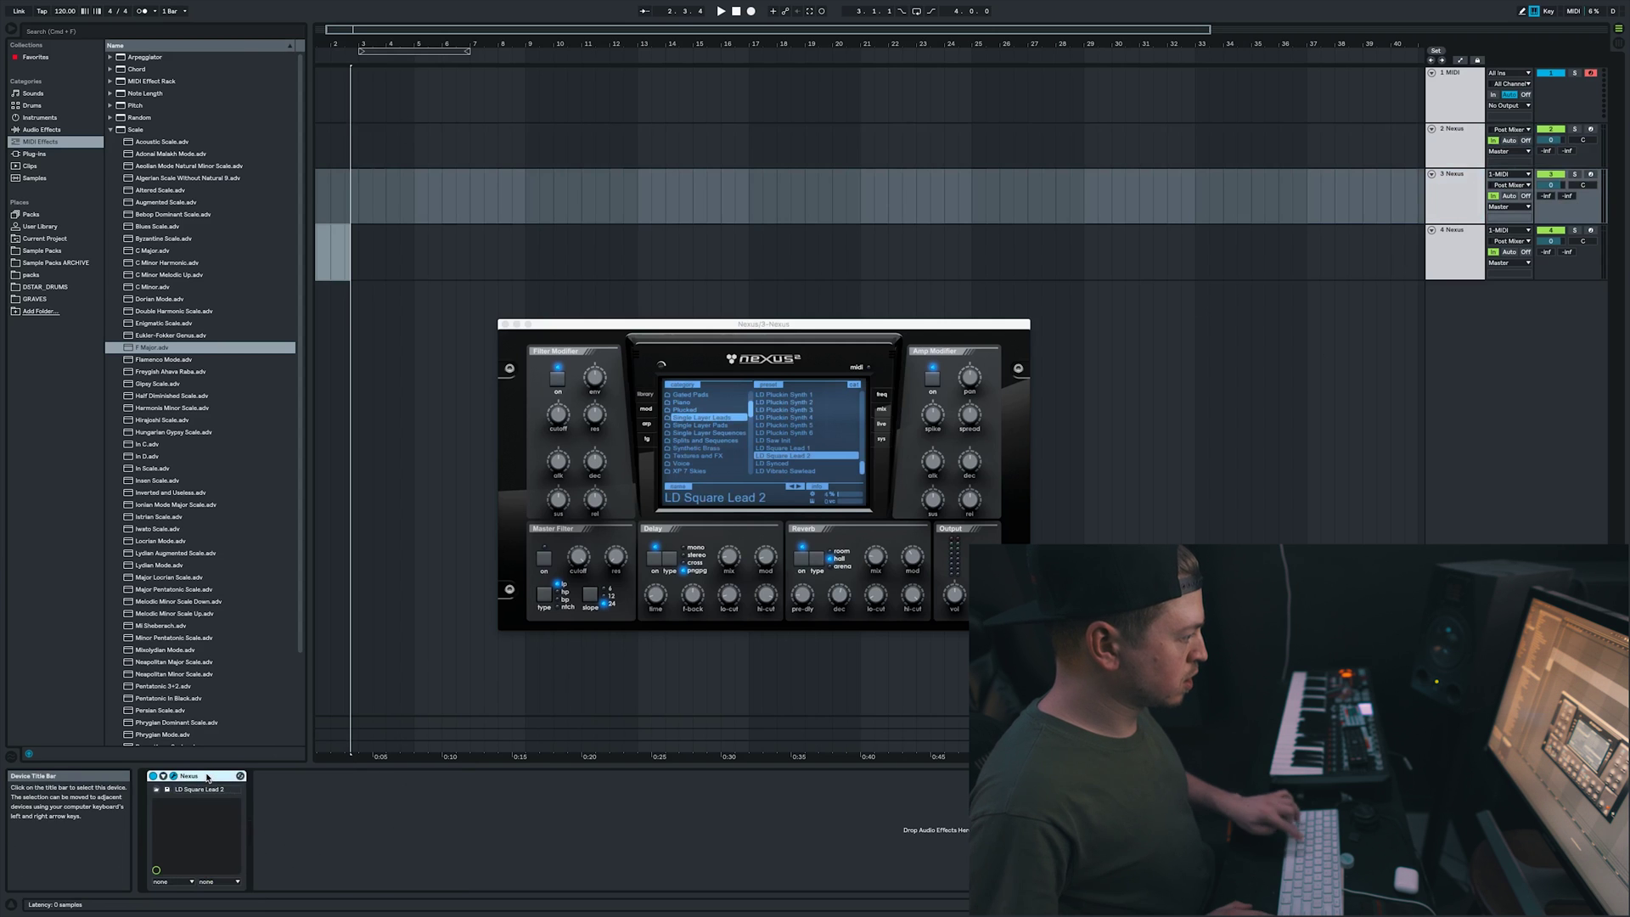
pyautogui.press('super+v')
pyautogui.moveTo(174, 820); pyautogui.dragTo(175, 811)
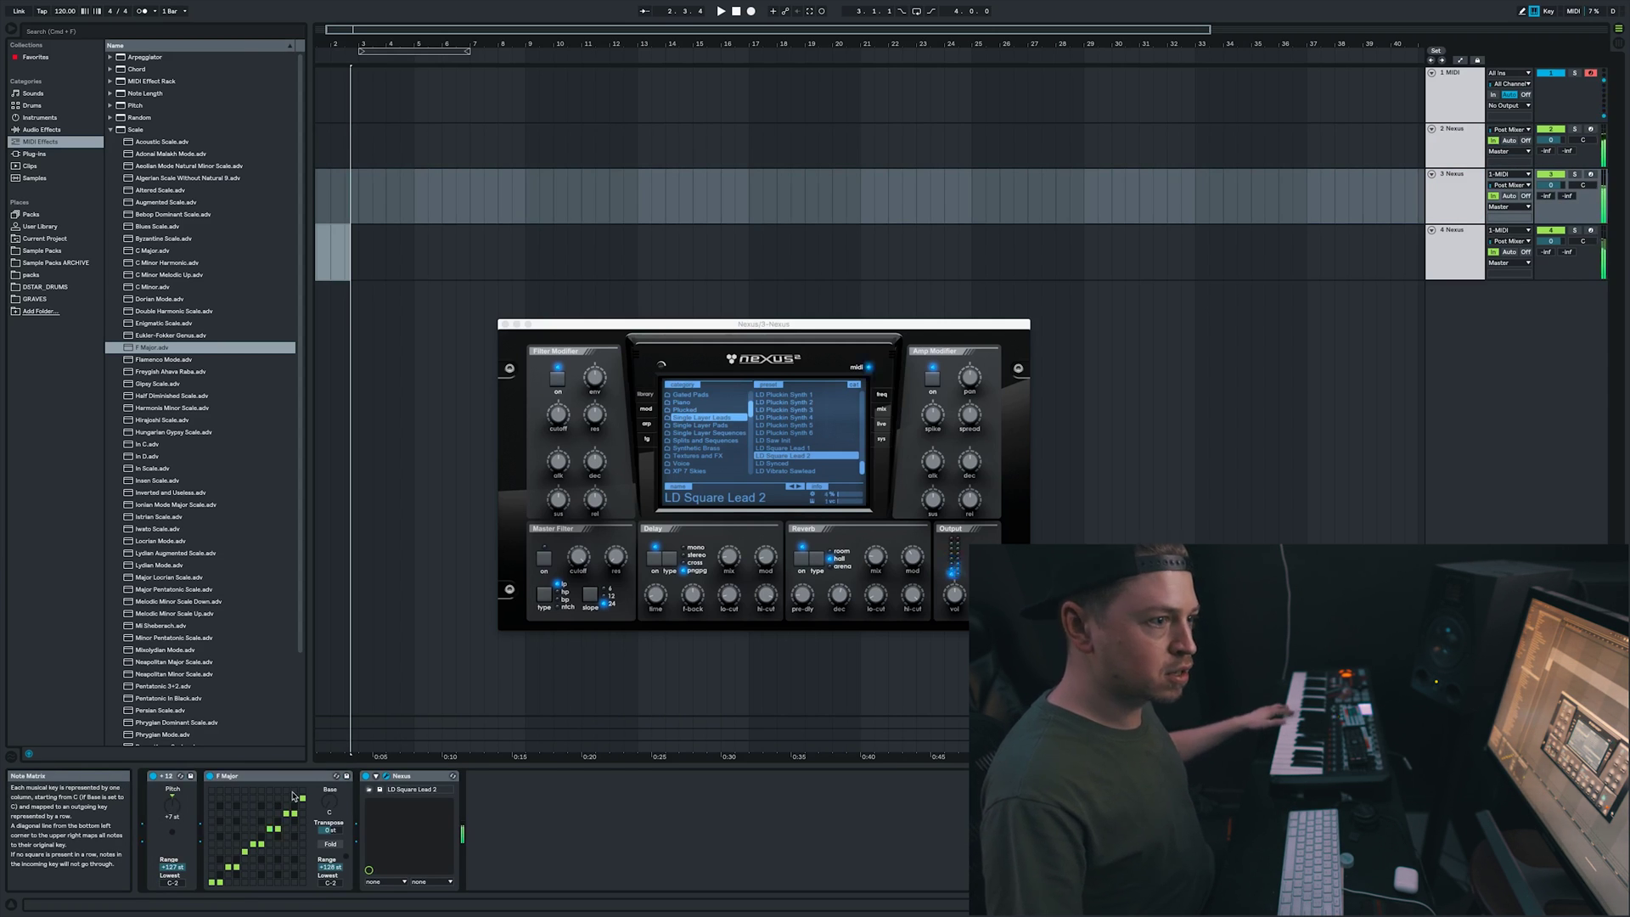